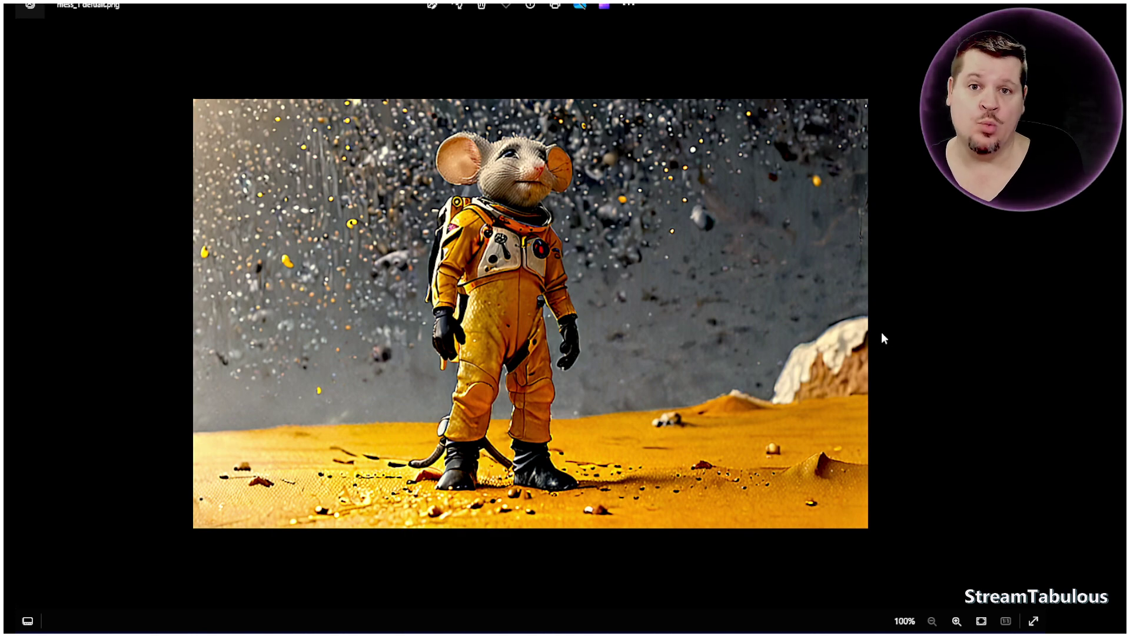
- Zoom in and out on the first render, then move on to the two-mice render
scroll(272, 211, up, 2)
scroll(272, 211, up, 2)
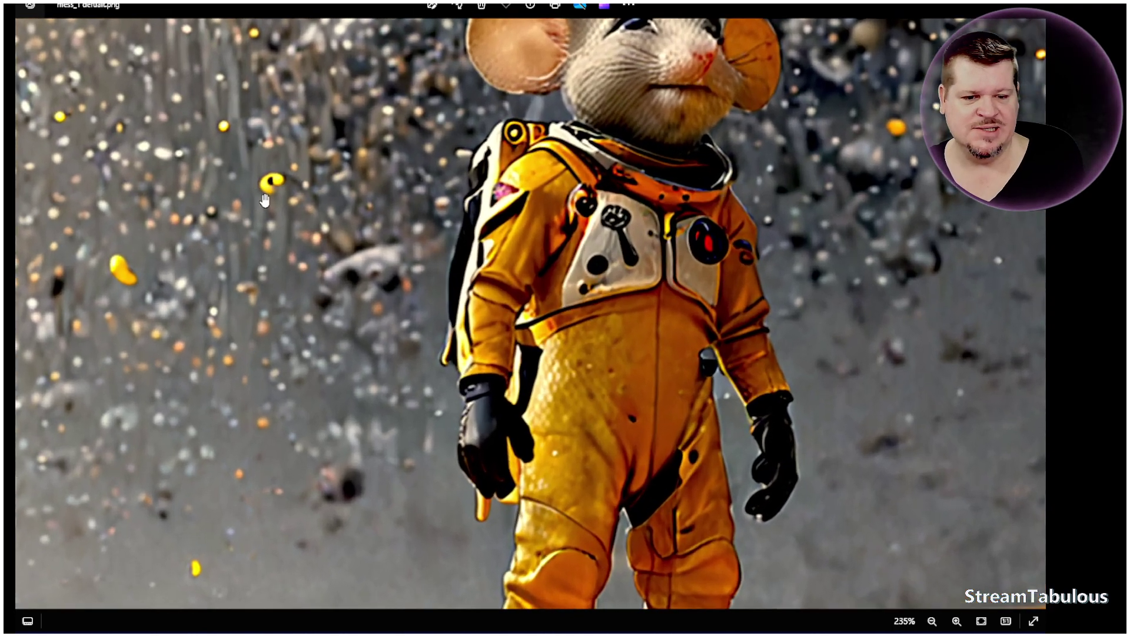
scroll(524, 284, down, 3)
scroll(524, 284, down, 2)
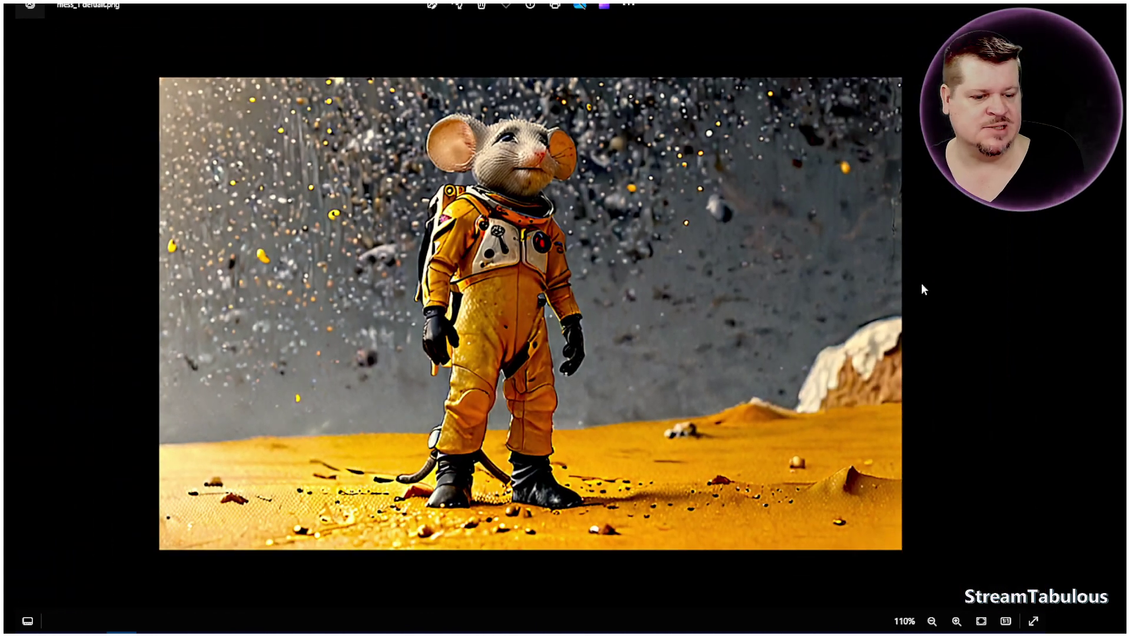
key(Right)
scroll(512, 312, up, 1)
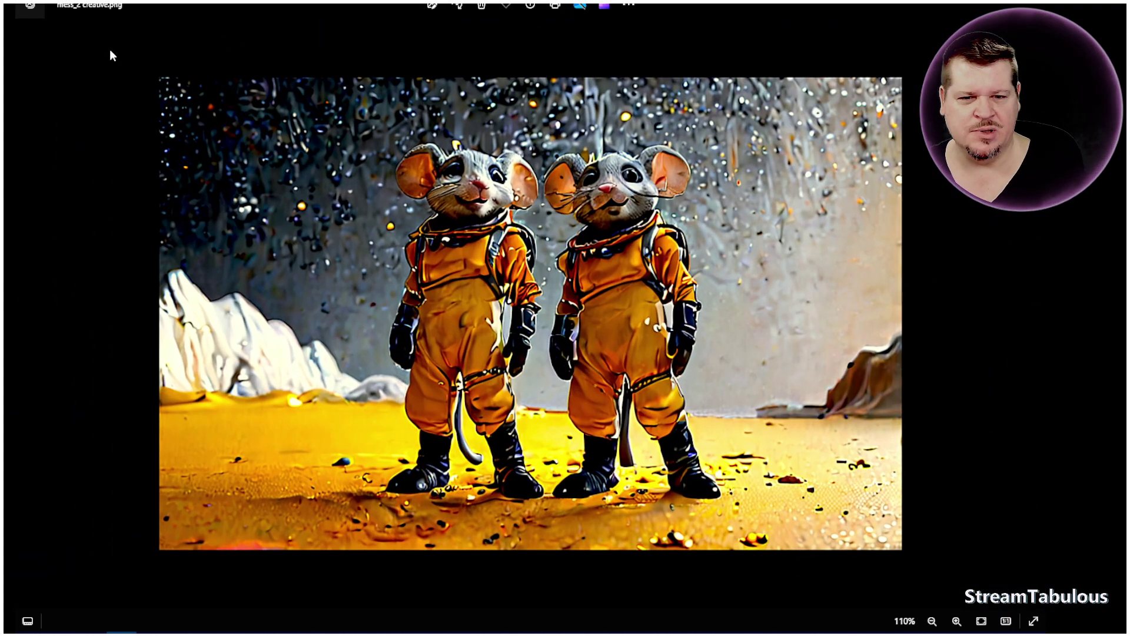
- Compare the single-mouse default render with the two-mice creative render, zooming in and out
click(26, 317)
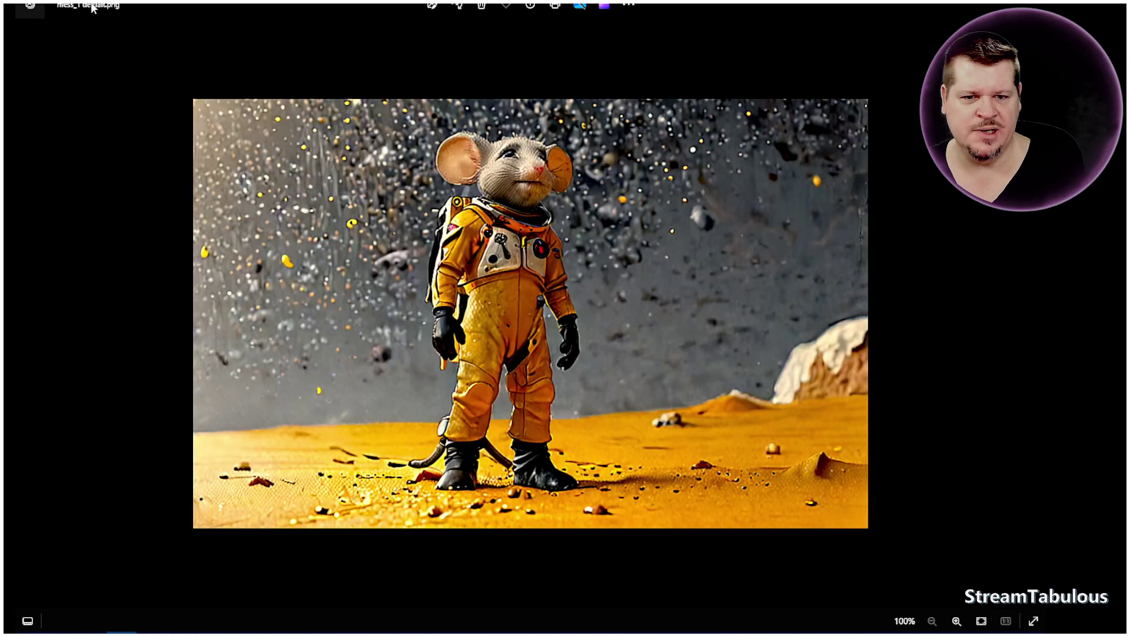
click(1034, 314)
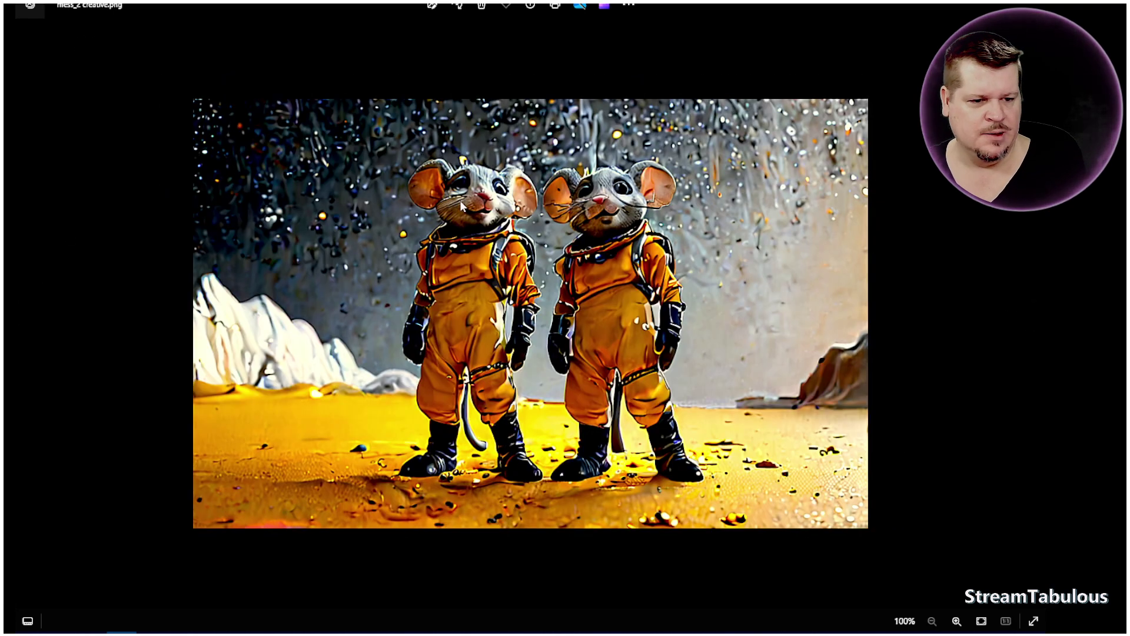
scroll(447, 197, up, 3)
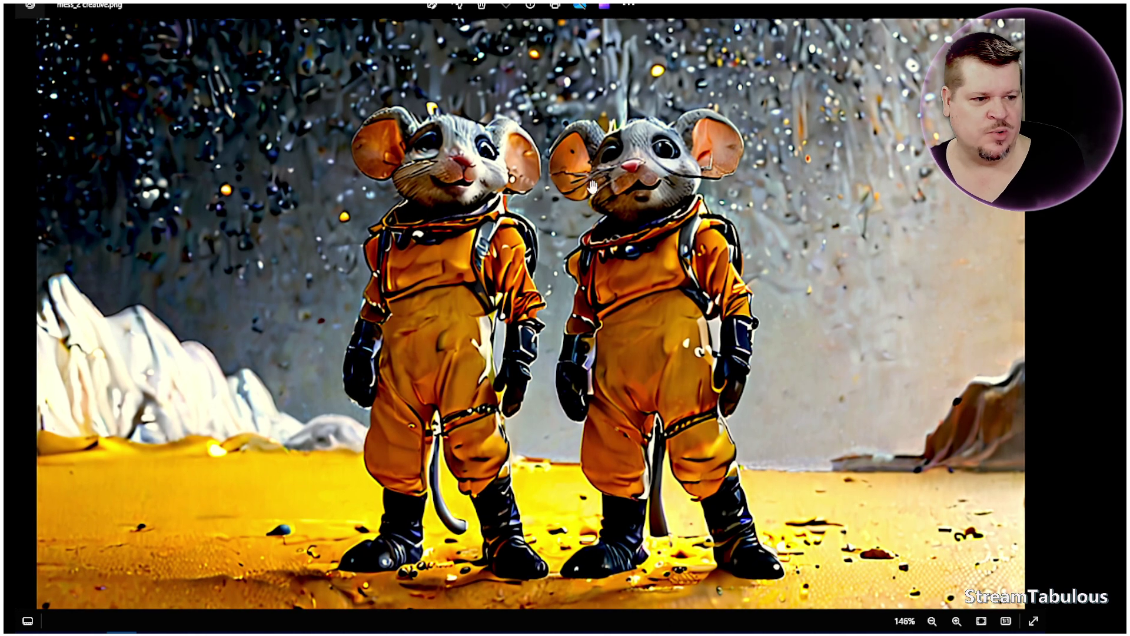
scroll(876, 193, down, 1)
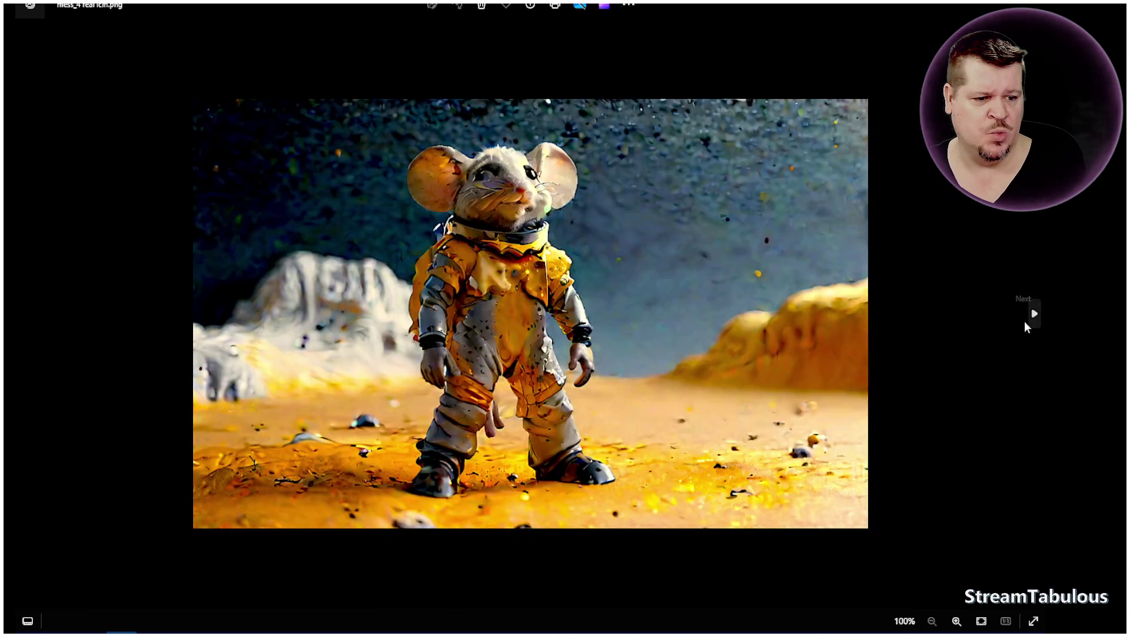
scroll(551, 267, up, 2)
scroll(550, 267, down, 3)
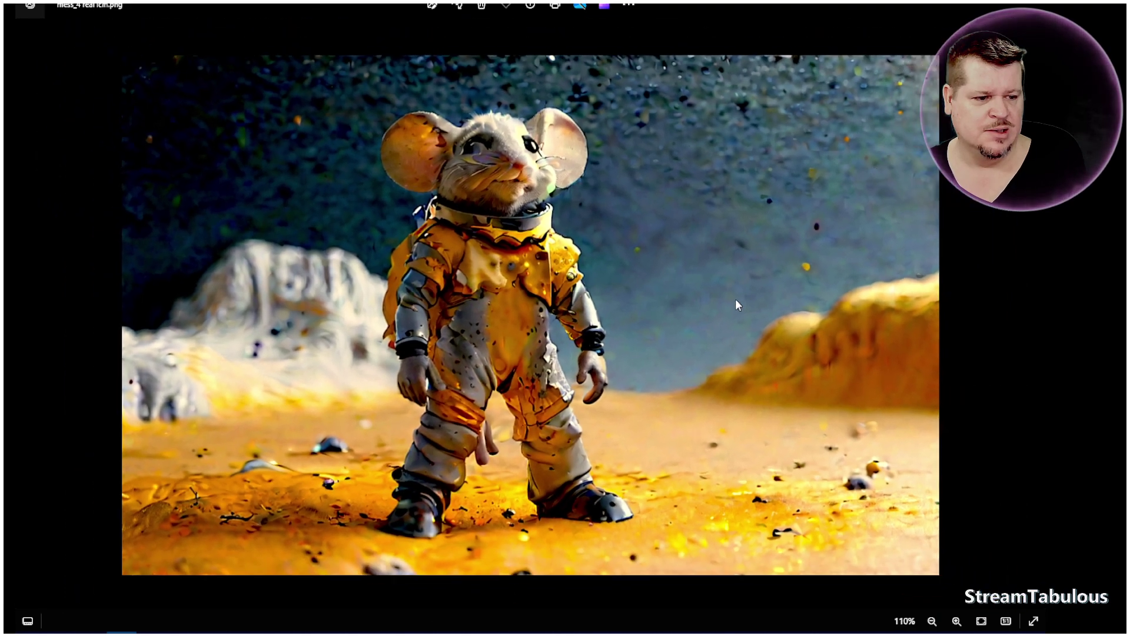
- Page forward through the remaining renders to the version 1.15.0 diffusion settings screenshot
click(1022, 311)
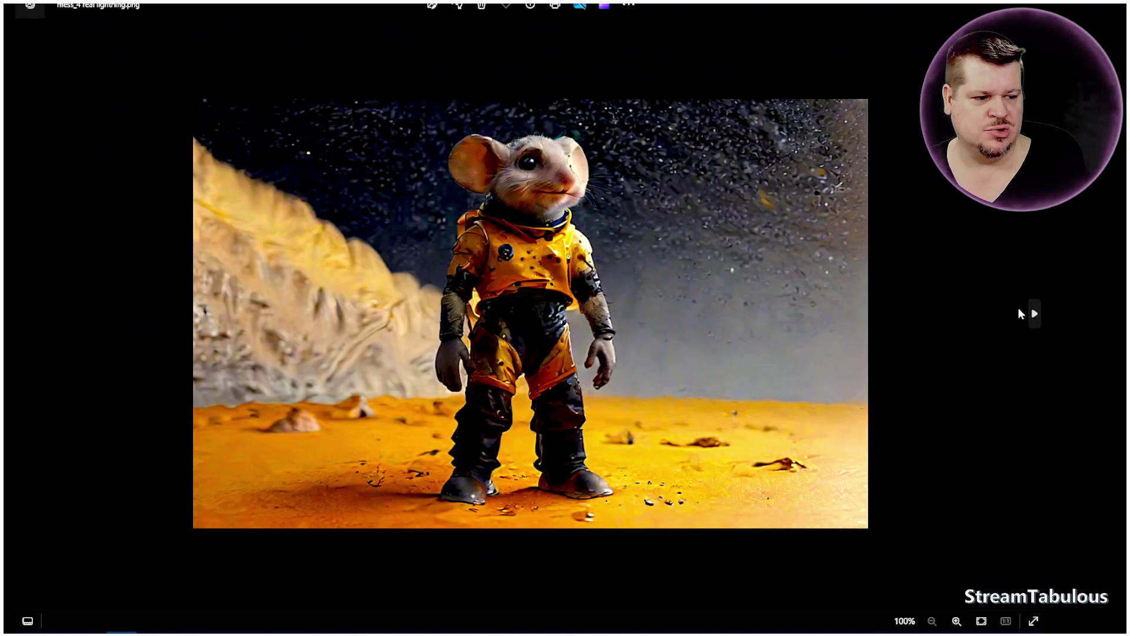
click(1019, 309)
click(1020, 313)
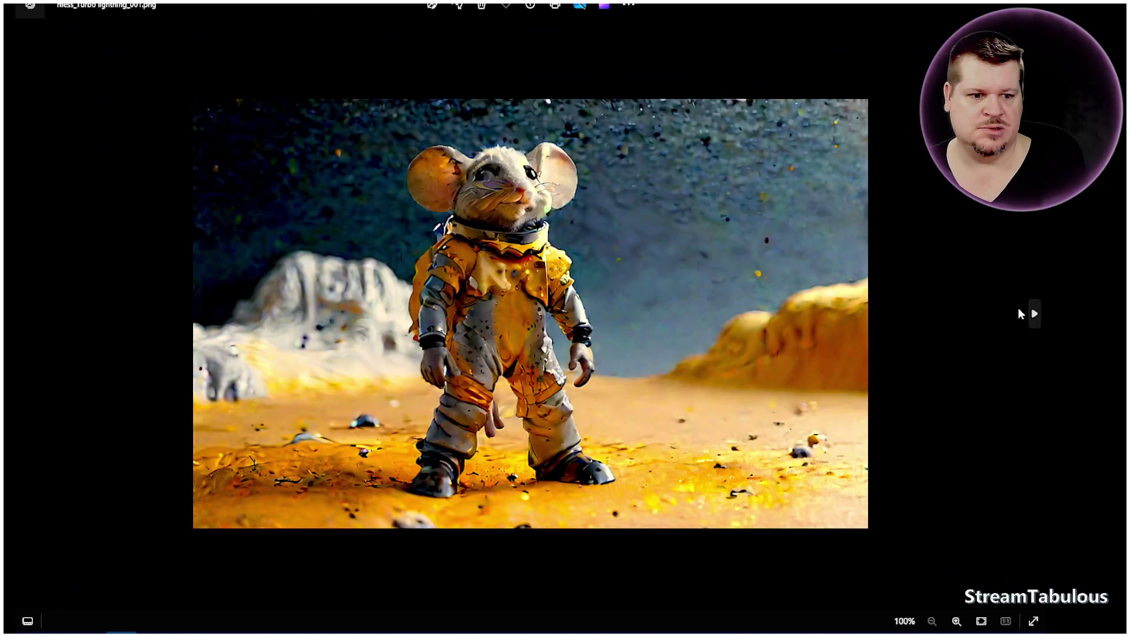
click(1021, 313)
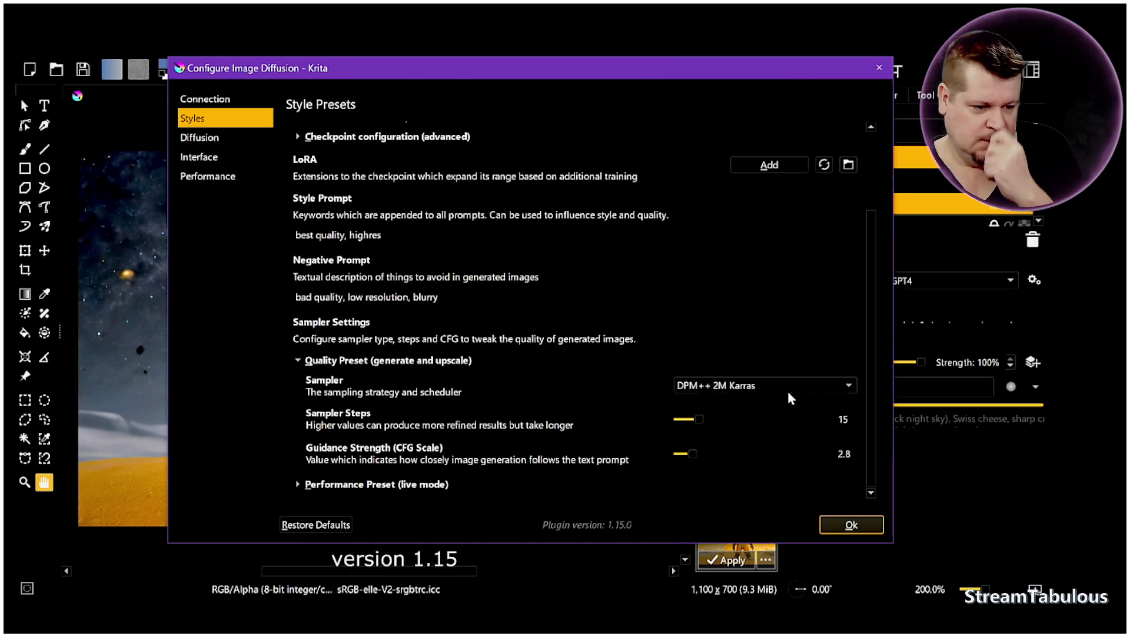
- Reduce sampler steps from 15 to 8, generate a render, and preview the third result
click(873, 524)
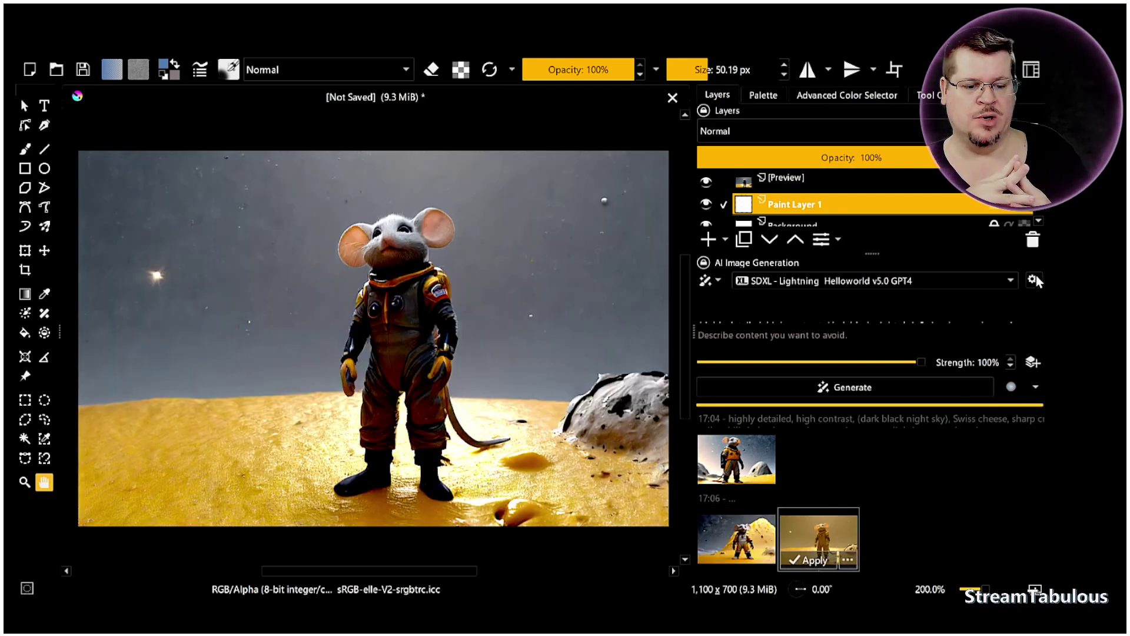
click(1035, 280)
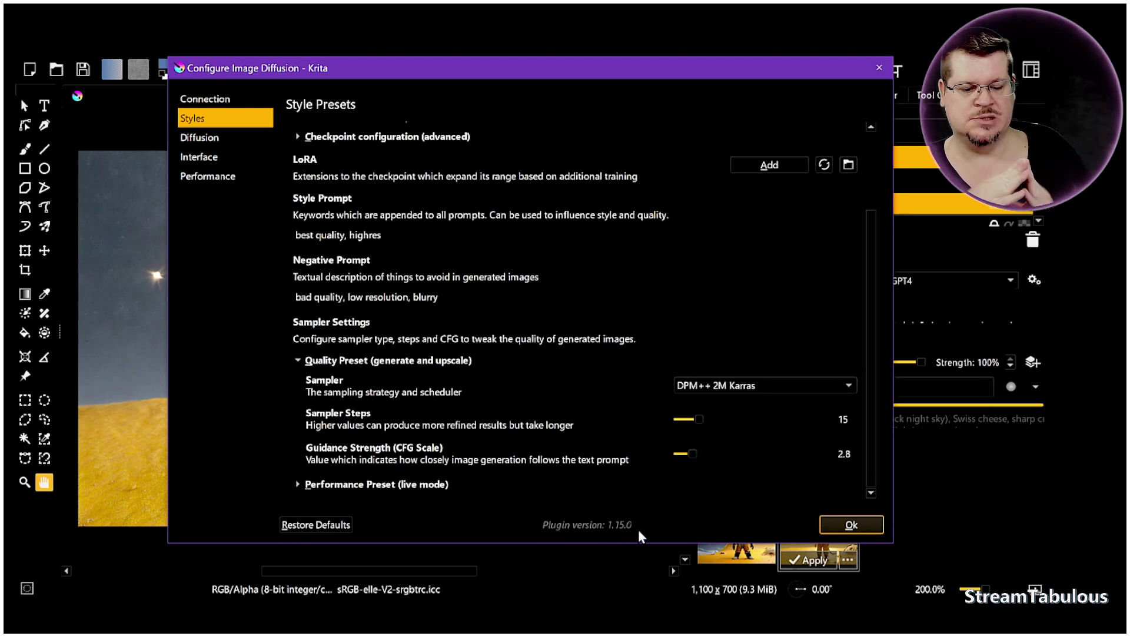
drag(700, 420, 695, 423)
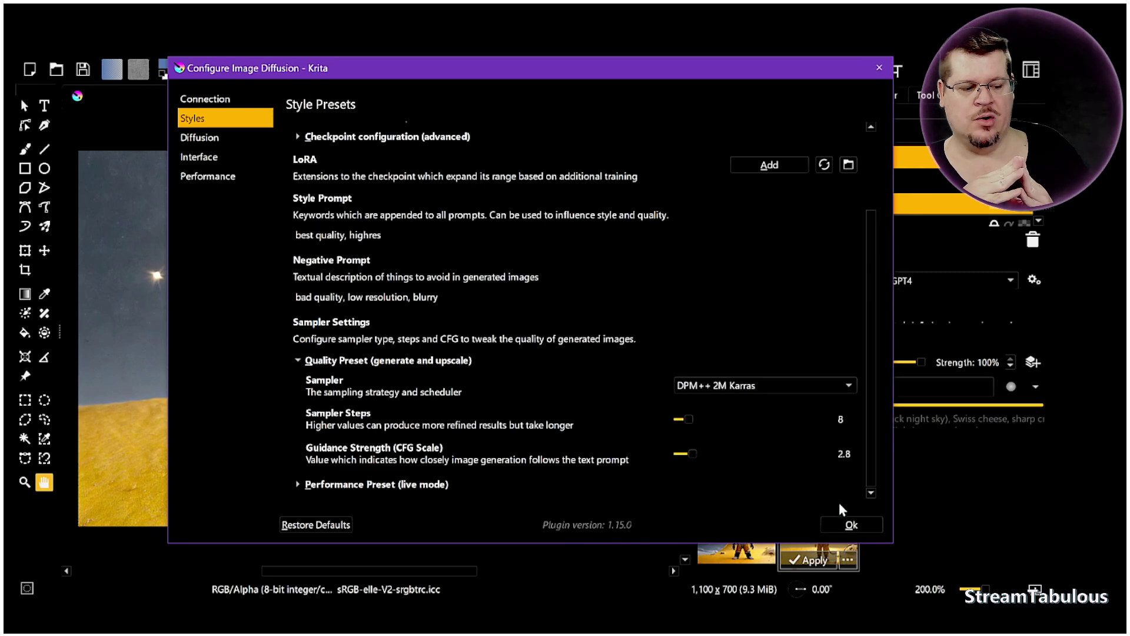
click(848, 524)
click(920, 391)
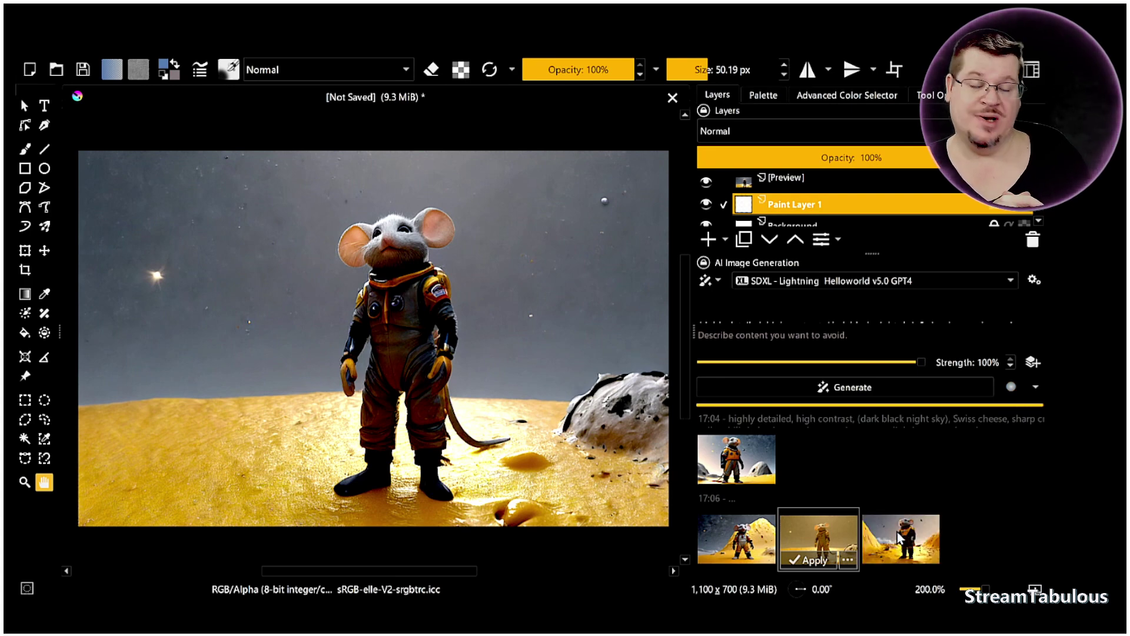
click(899, 537)
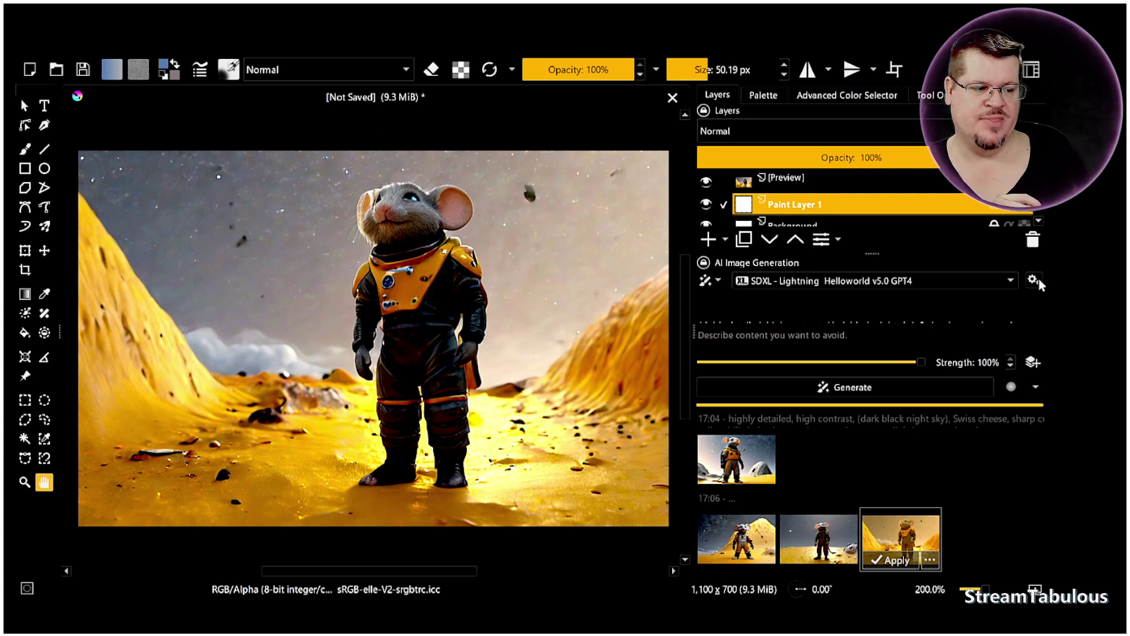
- Generate another render with unchanged settings and preview the newest result on canvas
click(947, 391)
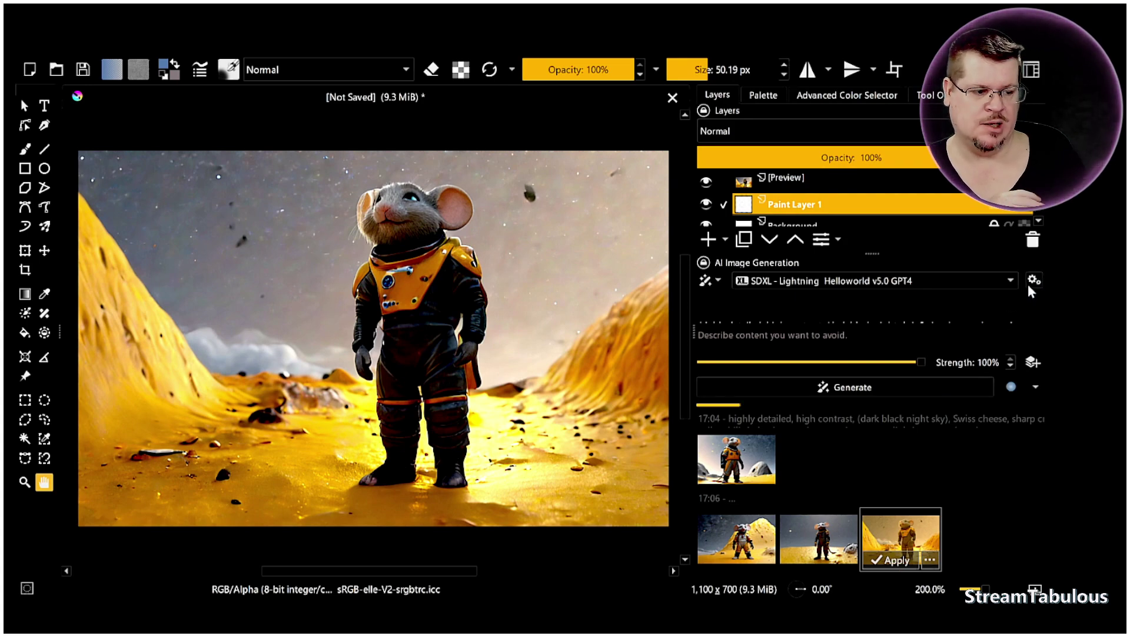
click(1034, 280)
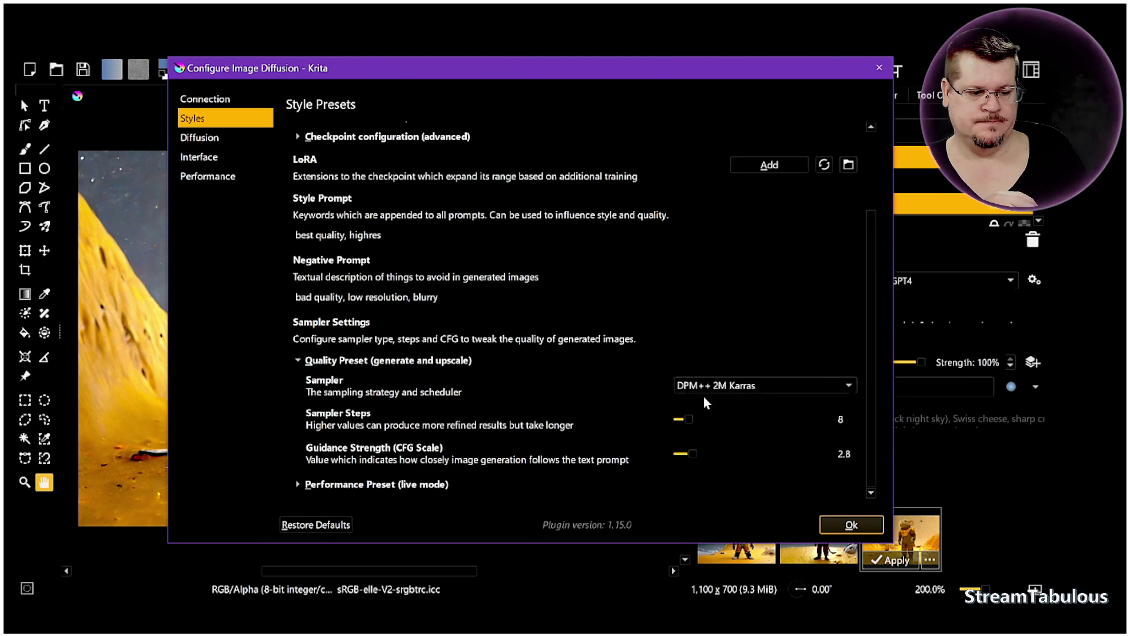
click(853, 526)
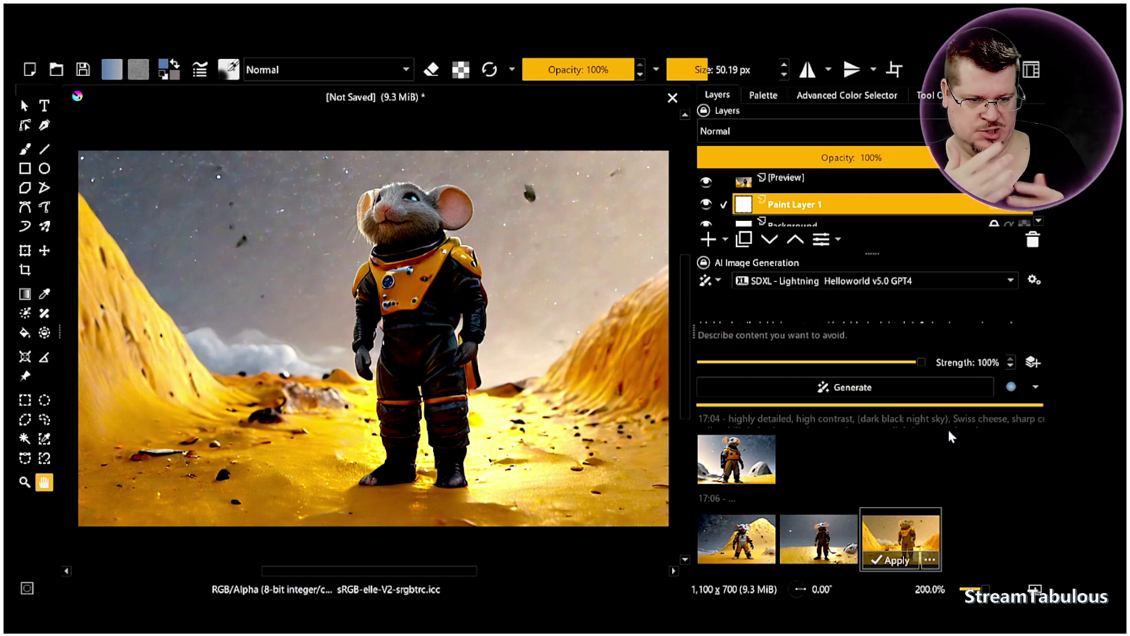
click(980, 545)
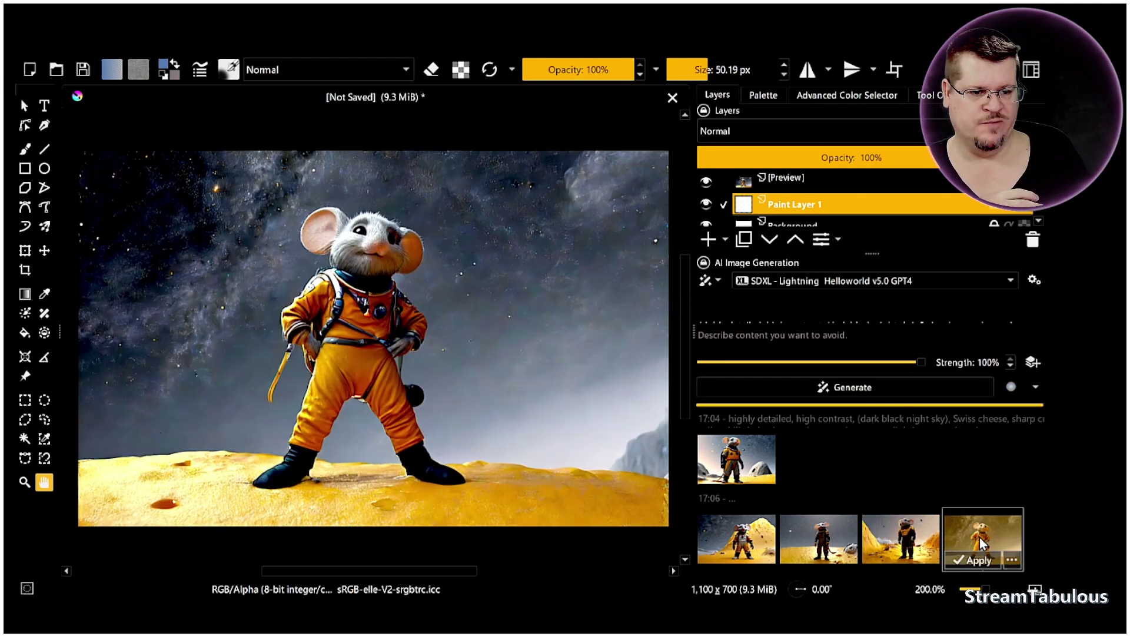
- Switch the sampler to DPM++ 2M SDE Karras, generate, and preview the new render
click(1034, 280)
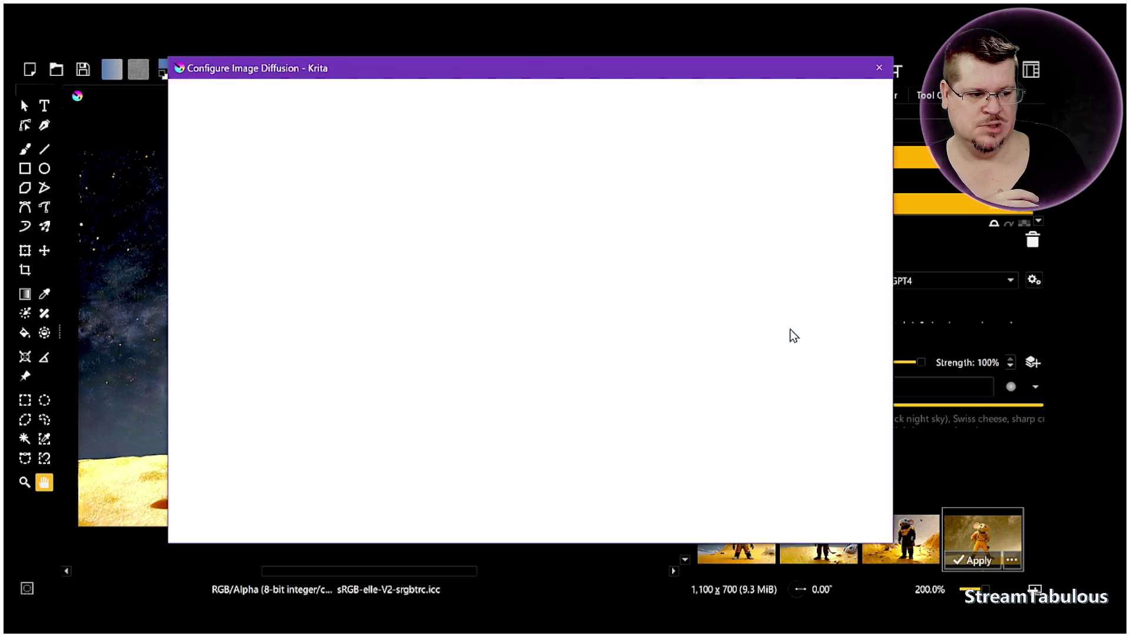
click(845, 384)
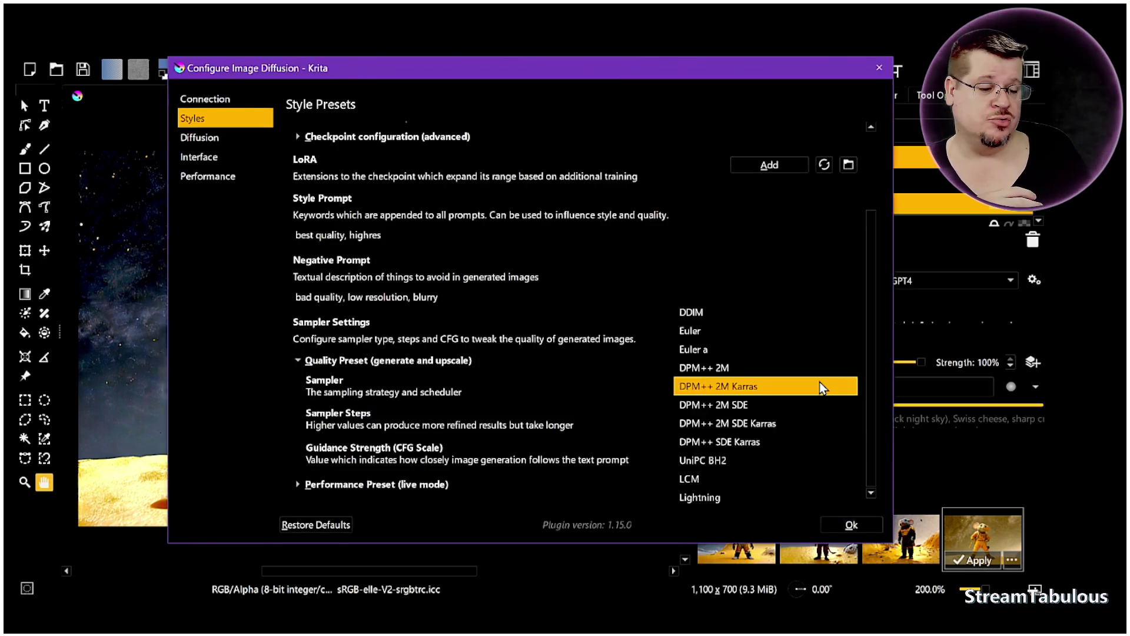
click(742, 428)
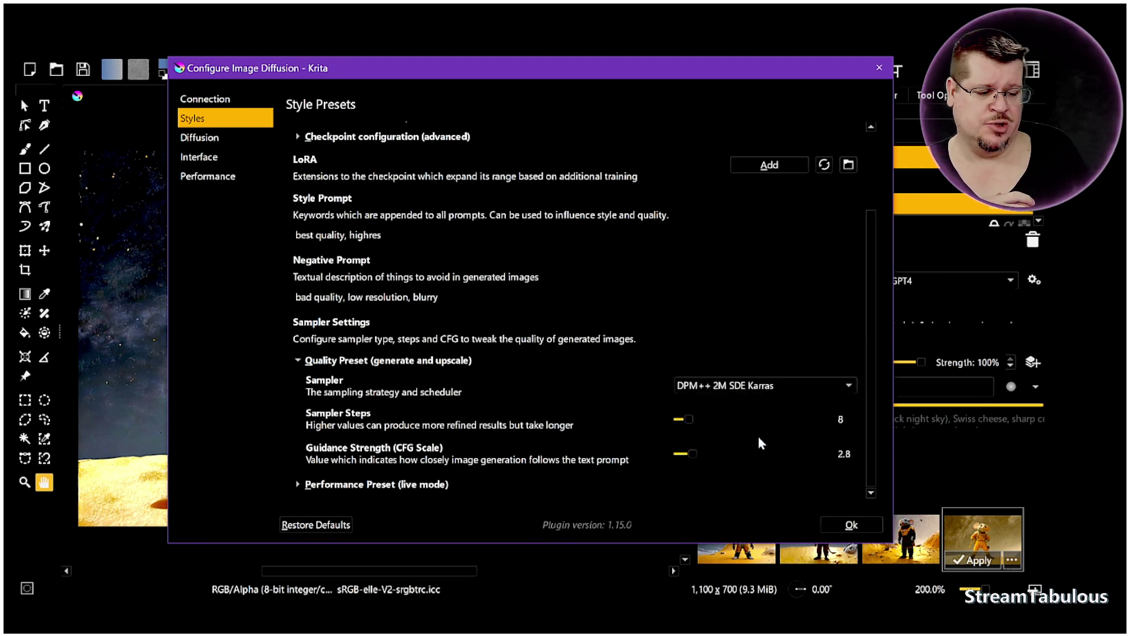
click(852, 524)
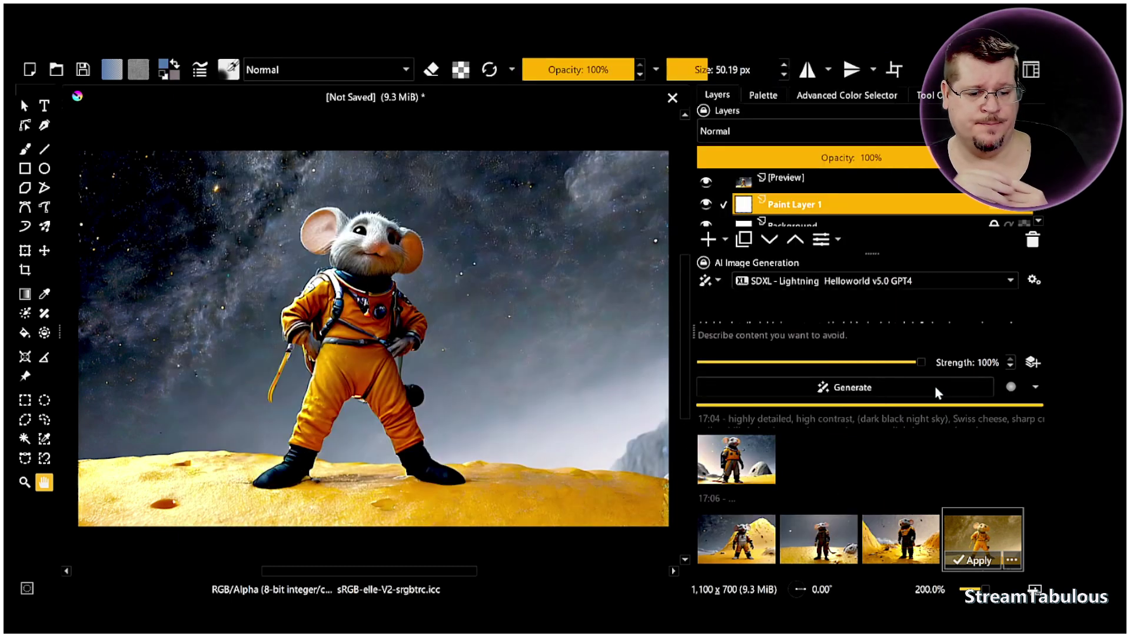
click(935, 386)
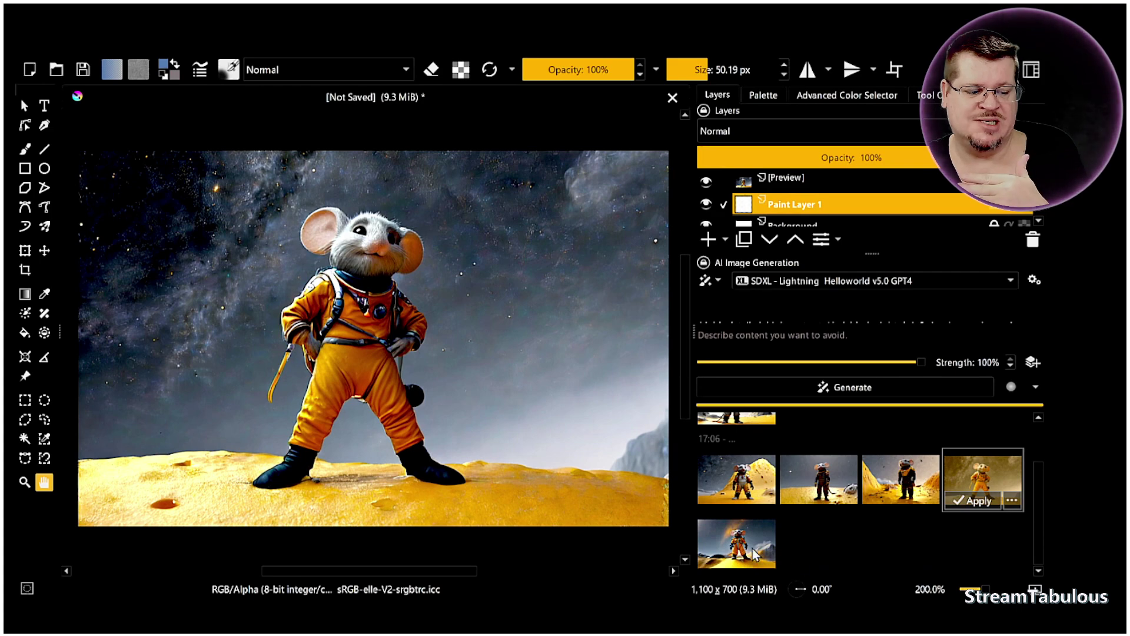
click(751, 545)
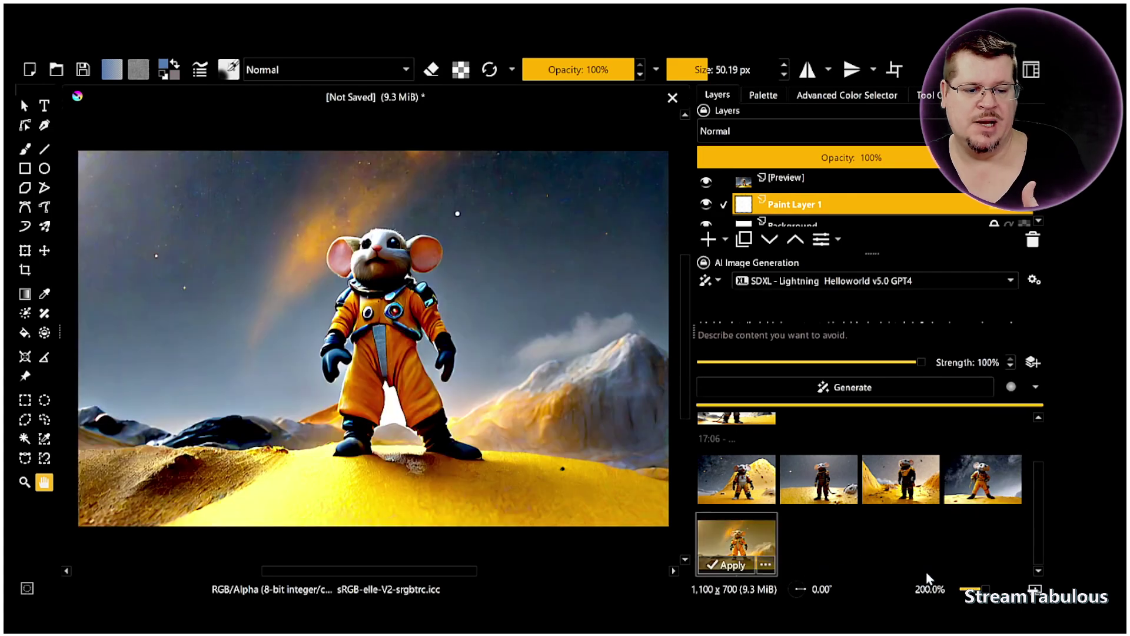
- Check the image diffusion settings twice, closing them without changes
click(1036, 281)
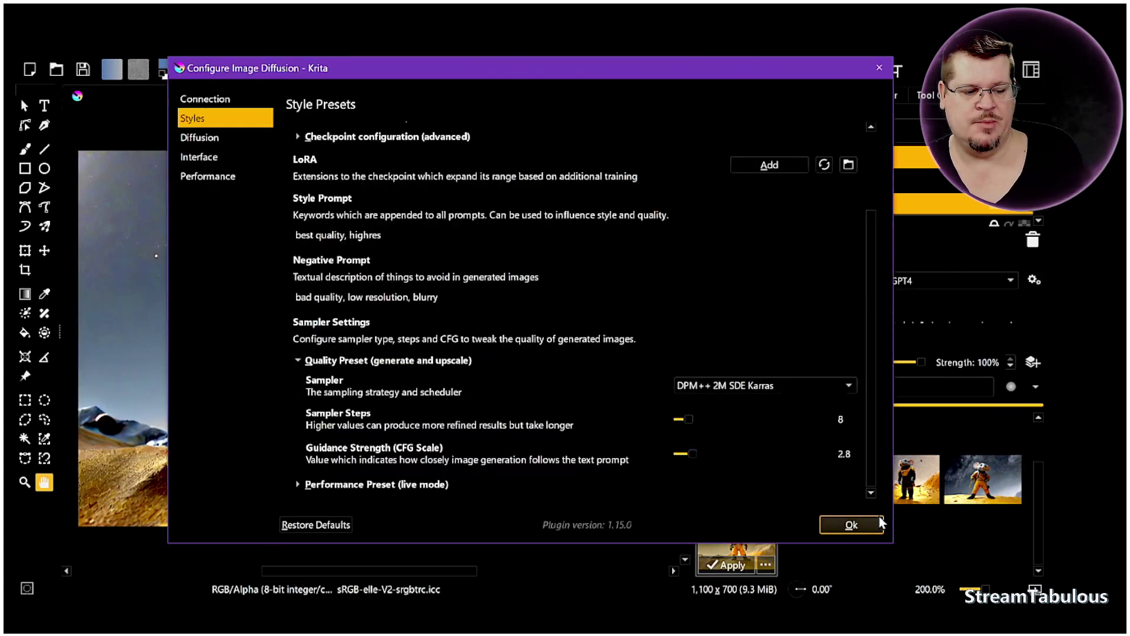
click(852, 525)
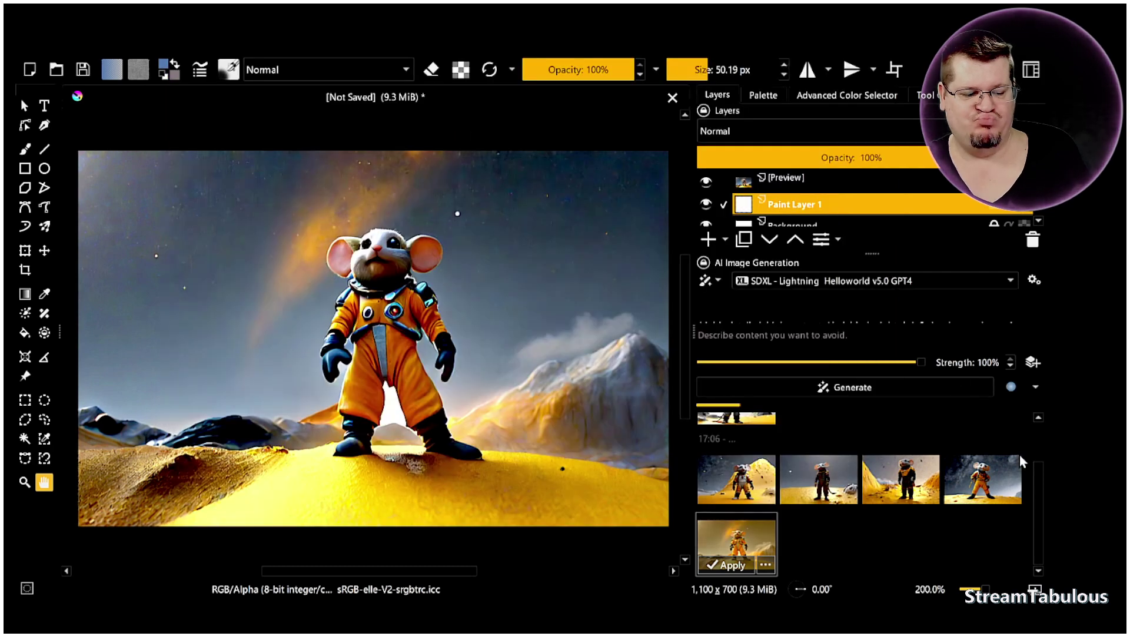
click(1035, 281)
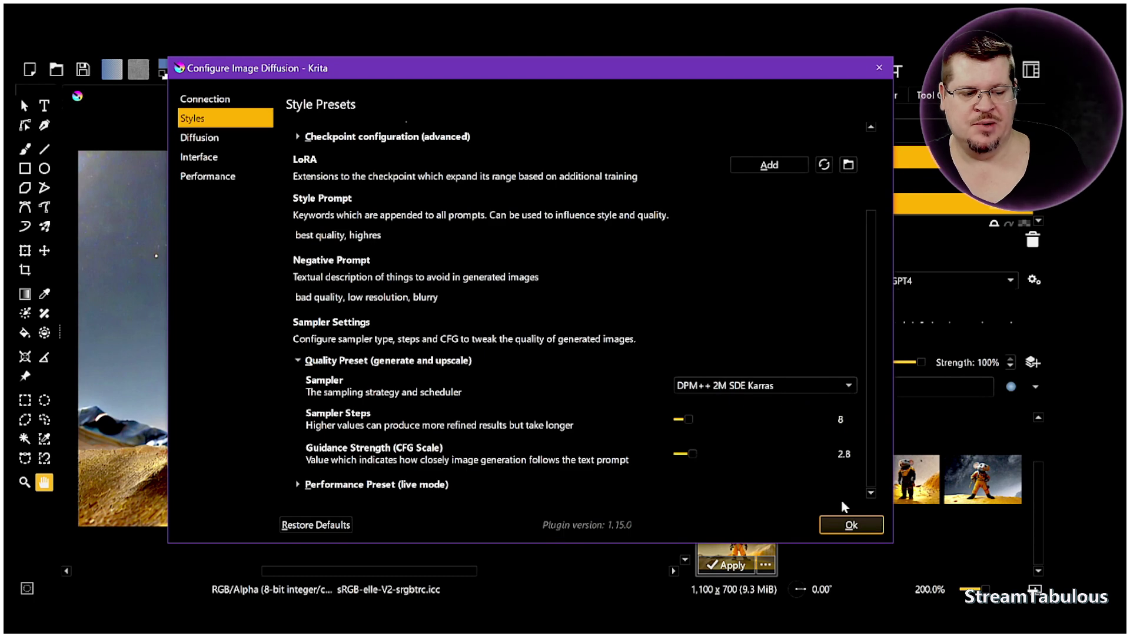
click(863, 530)
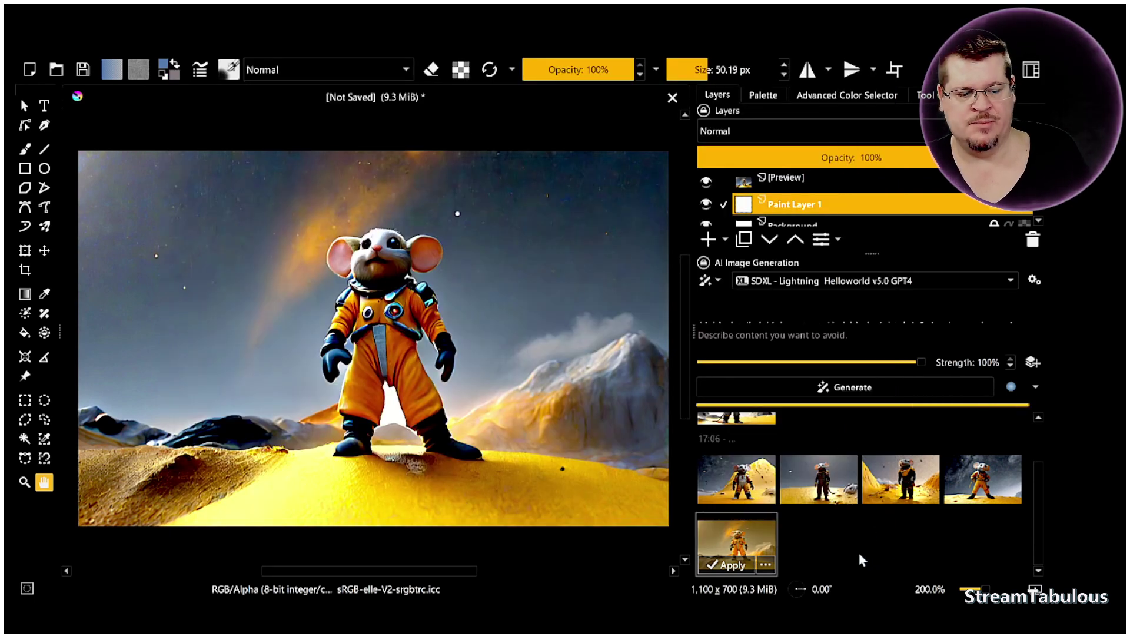
- Set the sampler to DPM++ SDE Karras in the image diffusion settings
click(1036, 281)
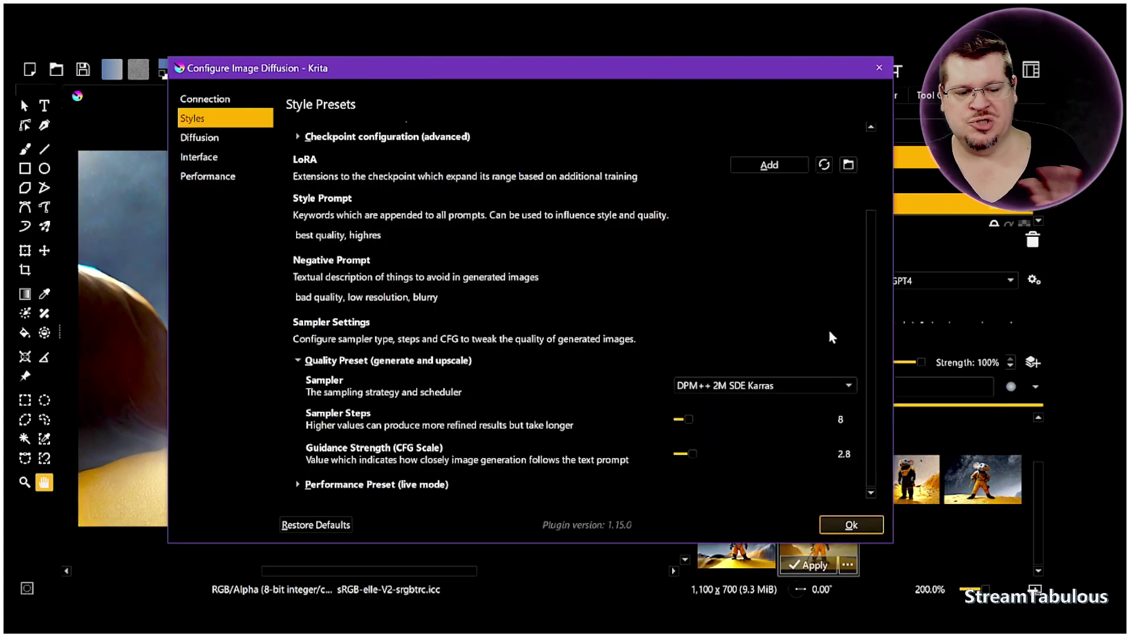
click(776, 386)
click(752, 404)
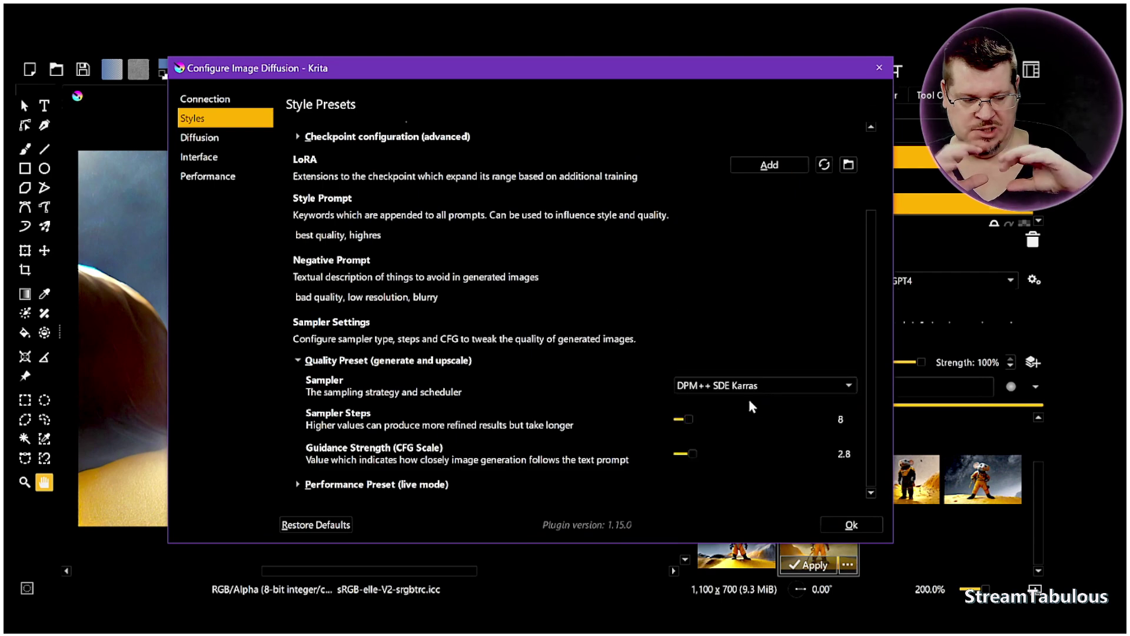
click(852, 525)
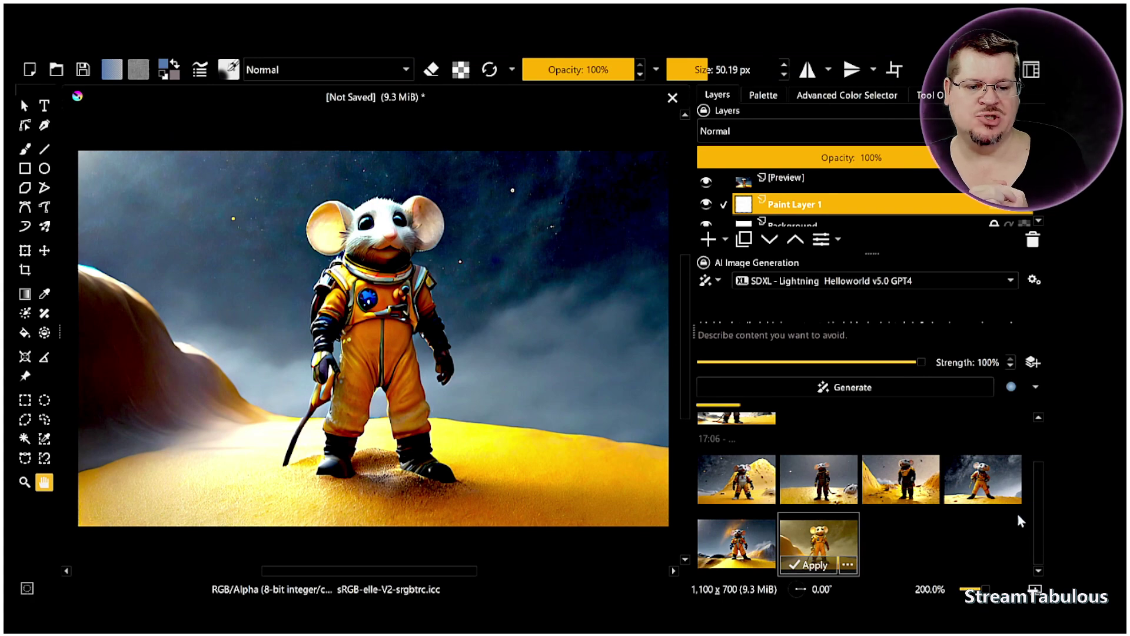
- Preview the DPM++ SDE Karras render, then reopen settings to change the sampler again
click(1035, 283)
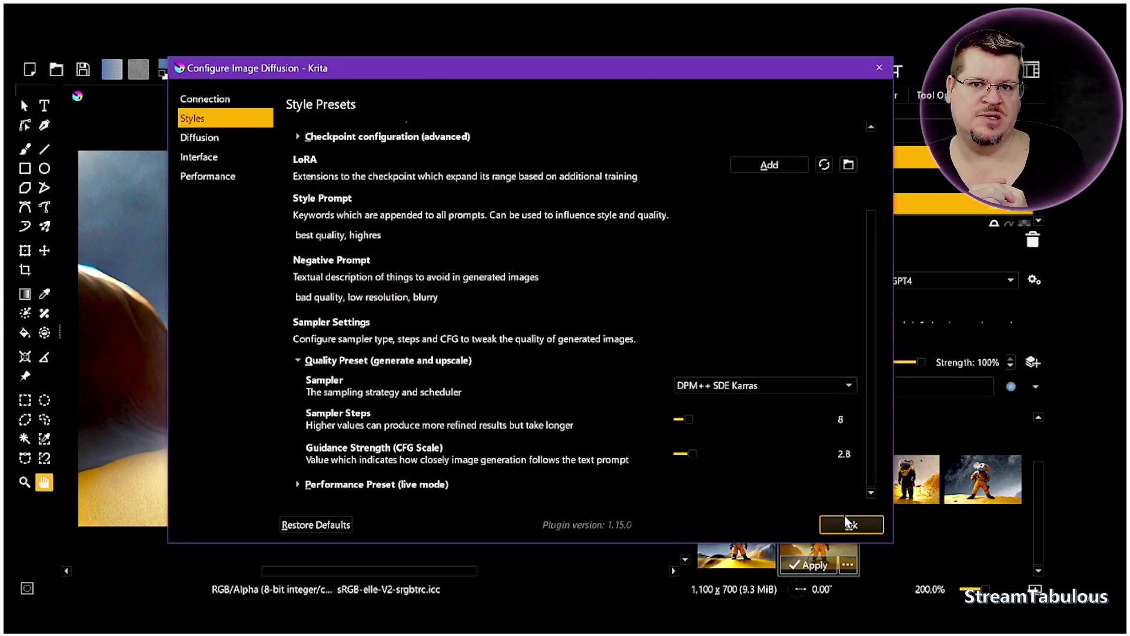
click(857, 526)
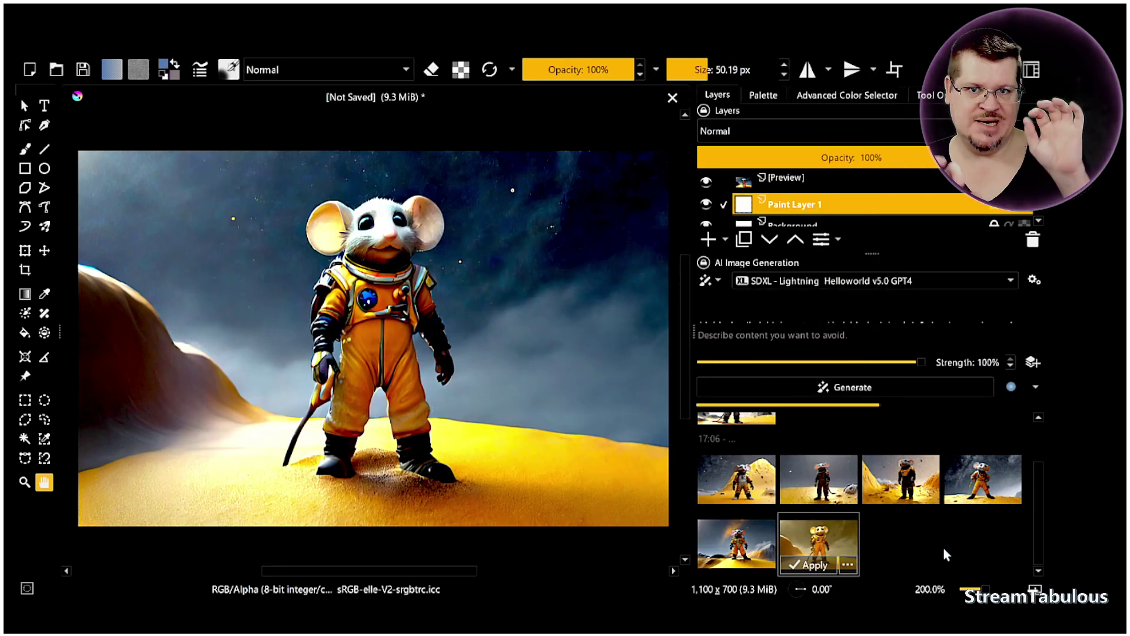
click(909, 538)
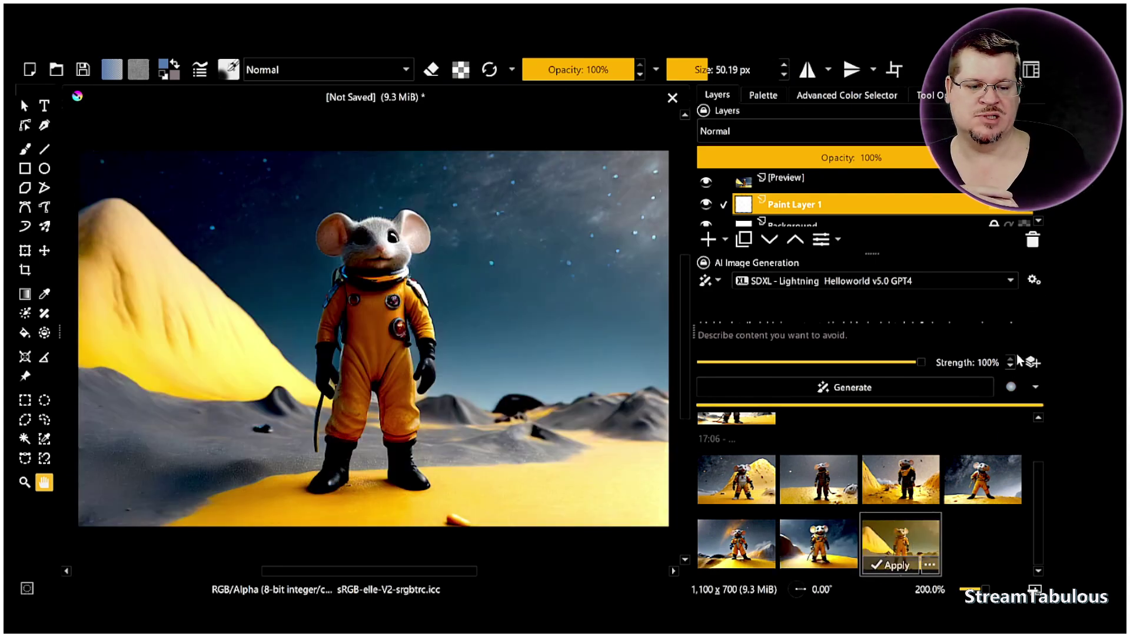
click(1035, 281)
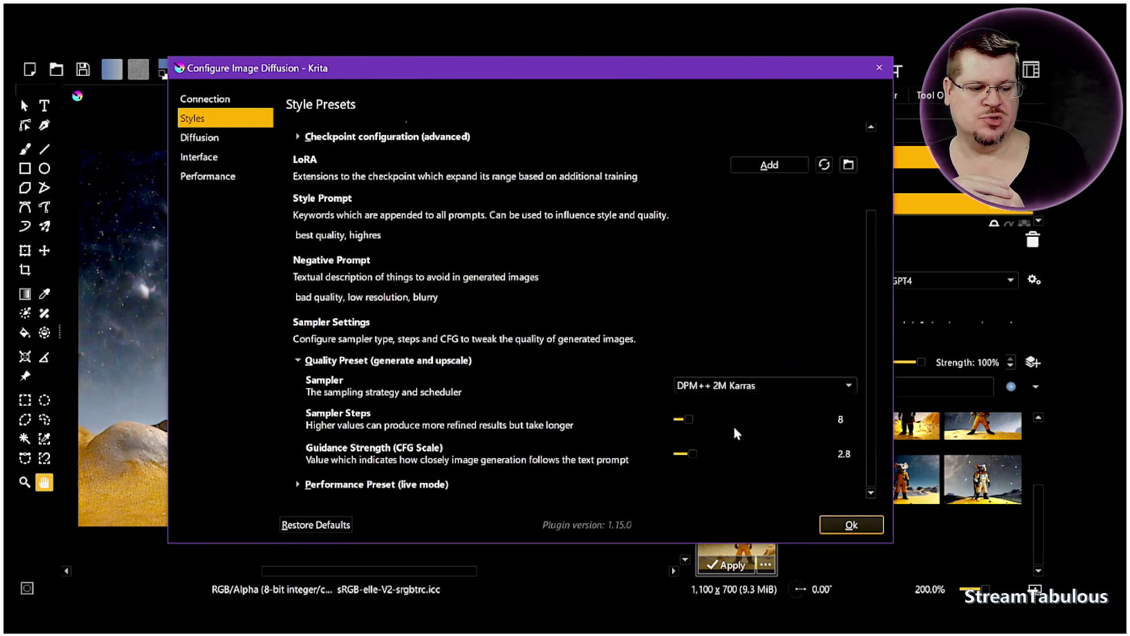
scroll(690, 421, up, 4)
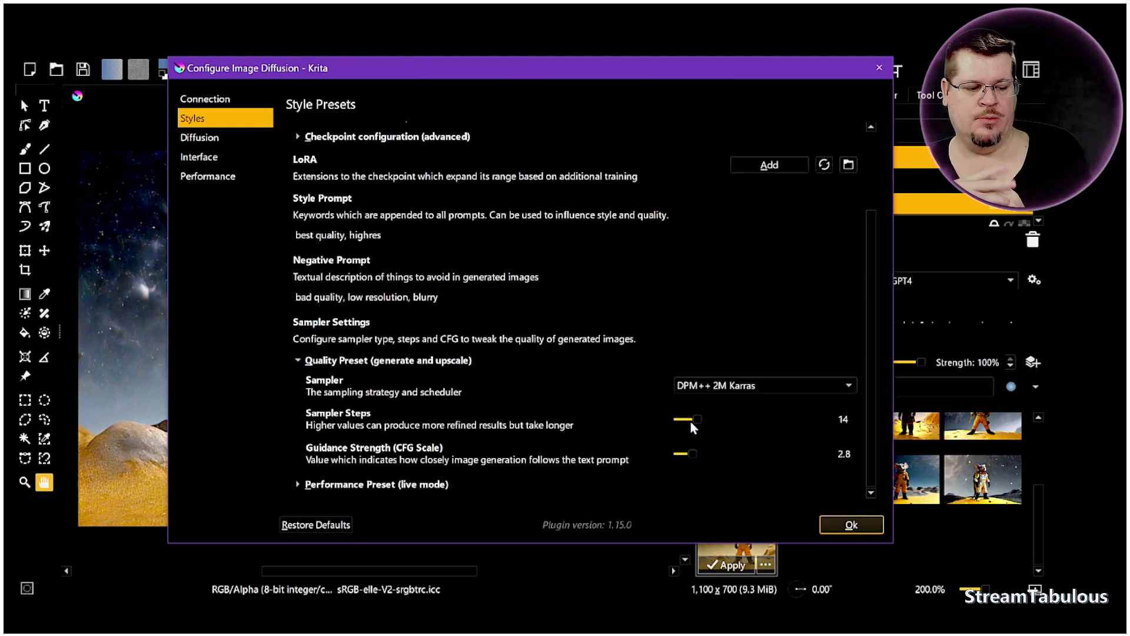
- Apply the DPM++ 2M Karras step settings and generate a new mouse render
click(851, 527)
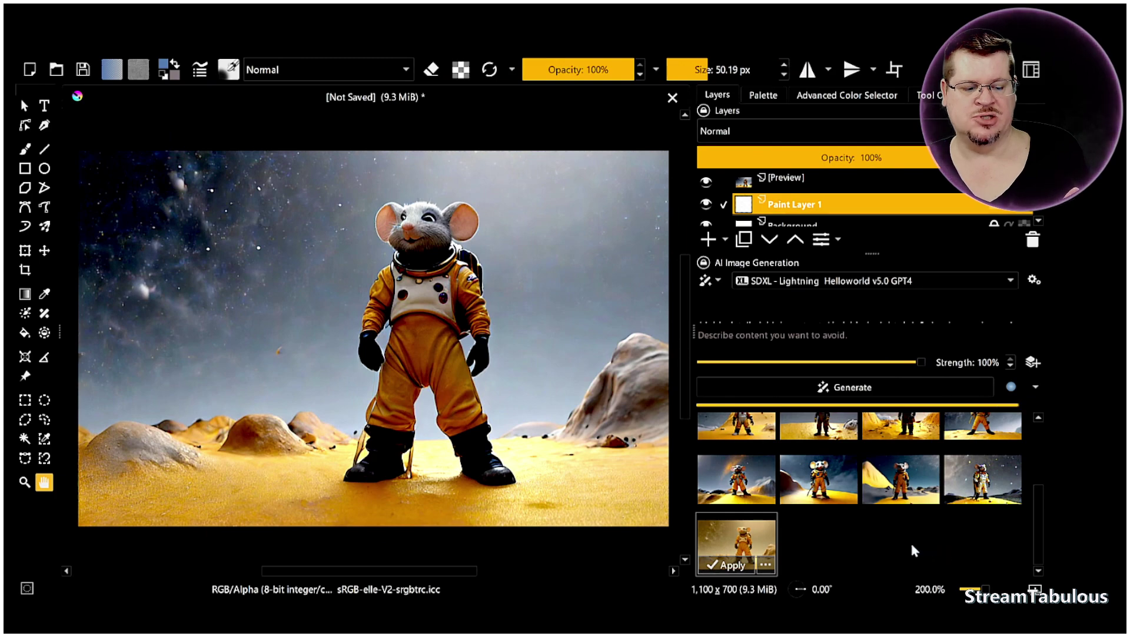
click(903, 386)
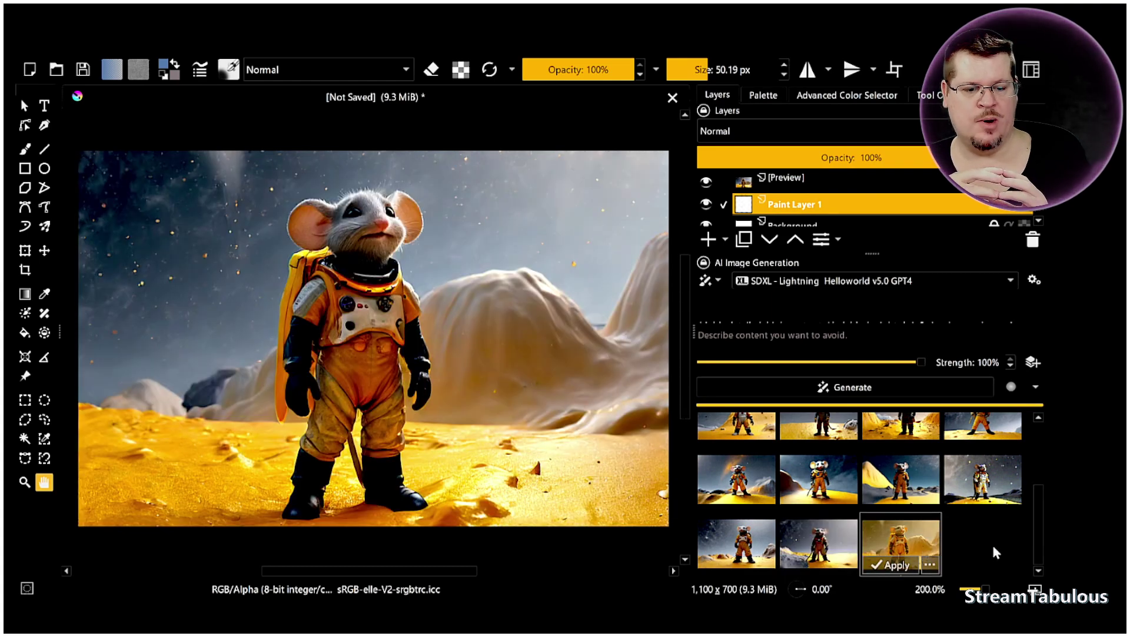
- Switch the sampler to Lightning, lower sampler steps from 20 to 15, and generate
click(1034, 283)
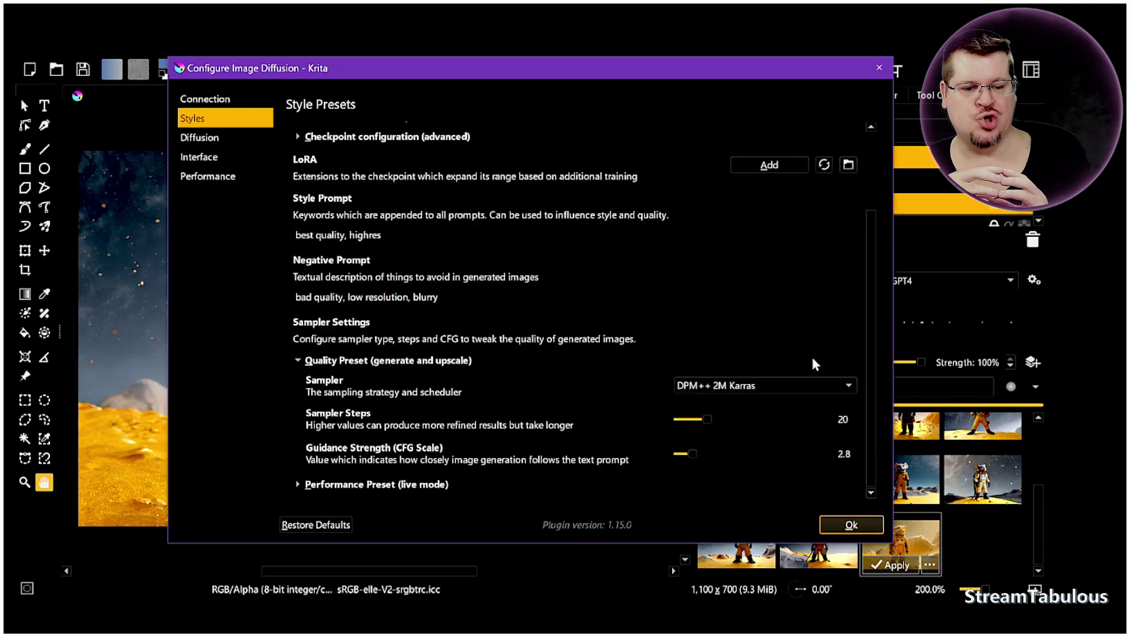
click(783, 387)
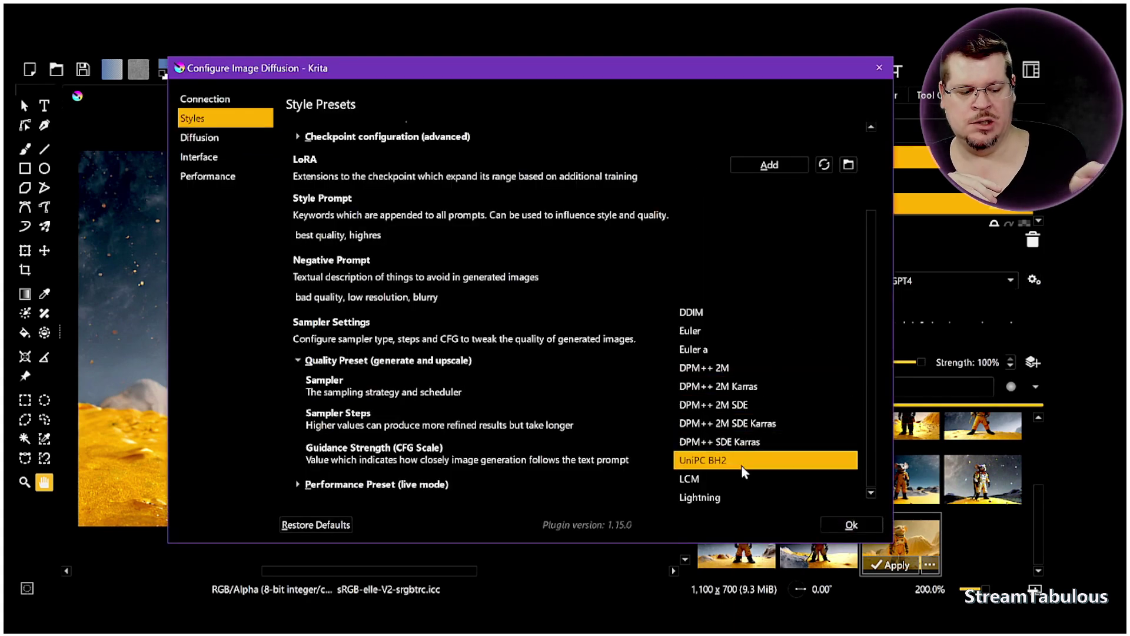
click(730, 495)
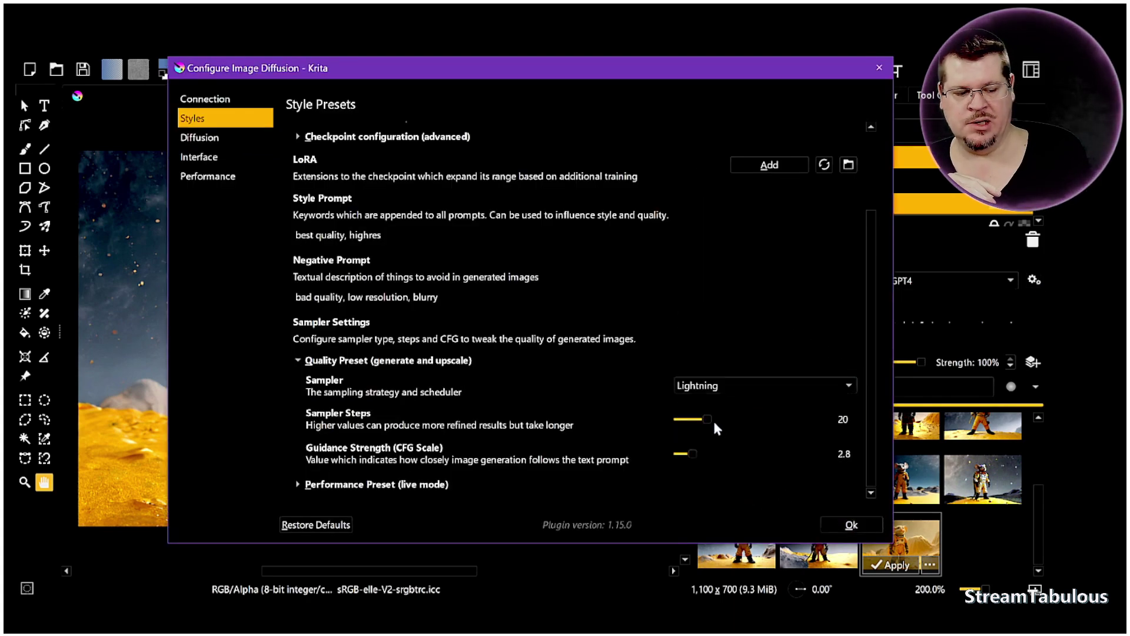
drag(708, 418, 699, 418)
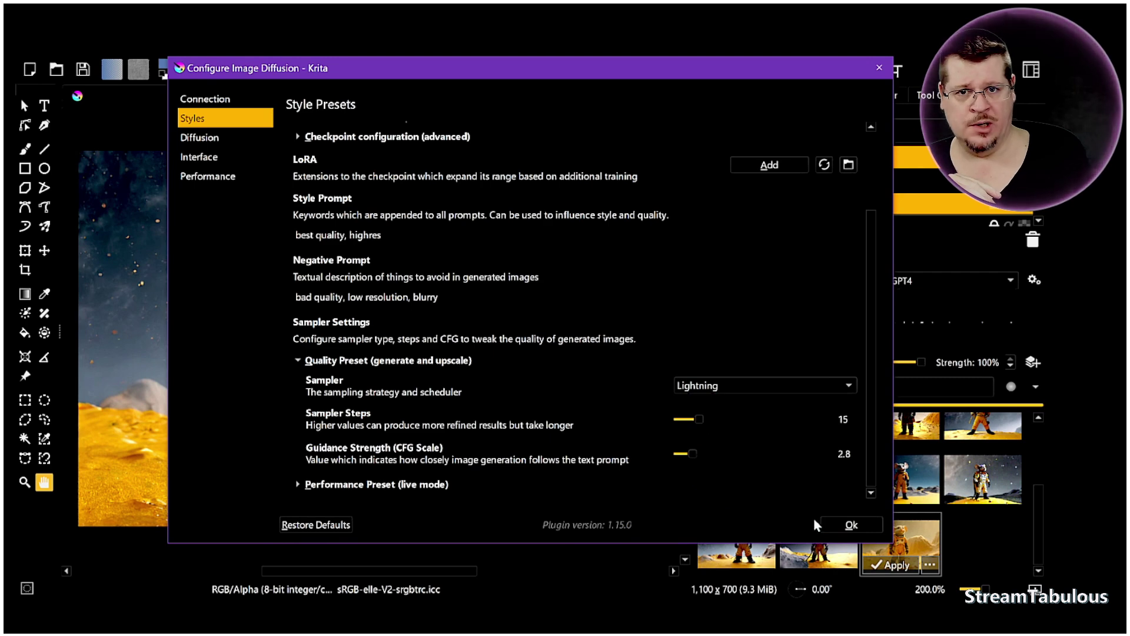
click(843, 524)
click(950, 389)
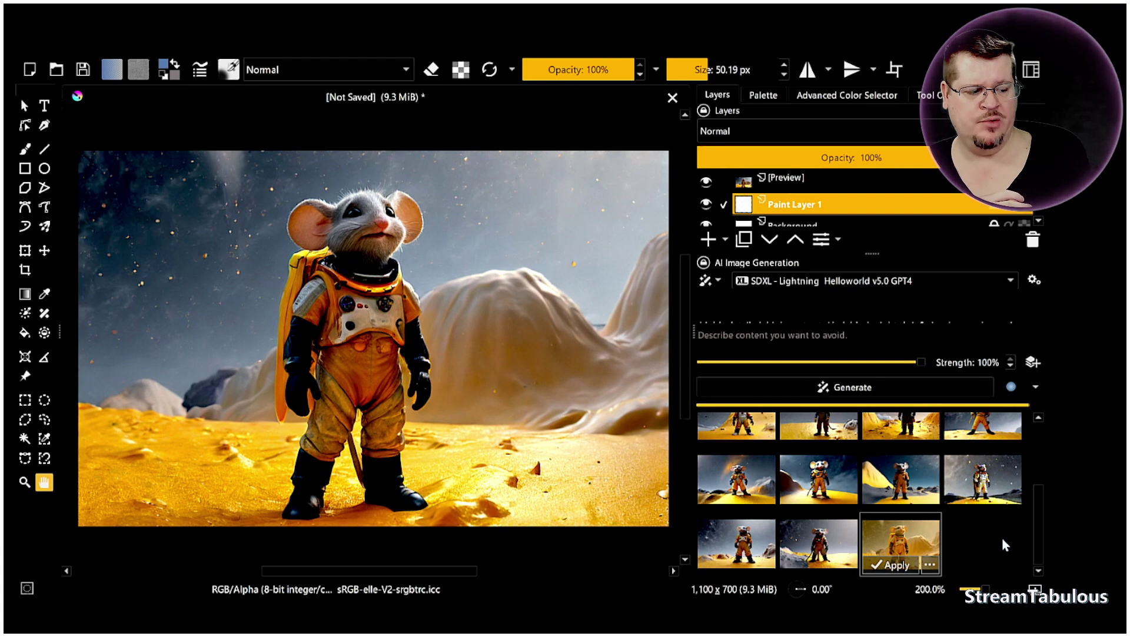
- Preview the Lightning renders, generate one more, and open the plugin 1.17 diffusion settings
click(1001, 543)
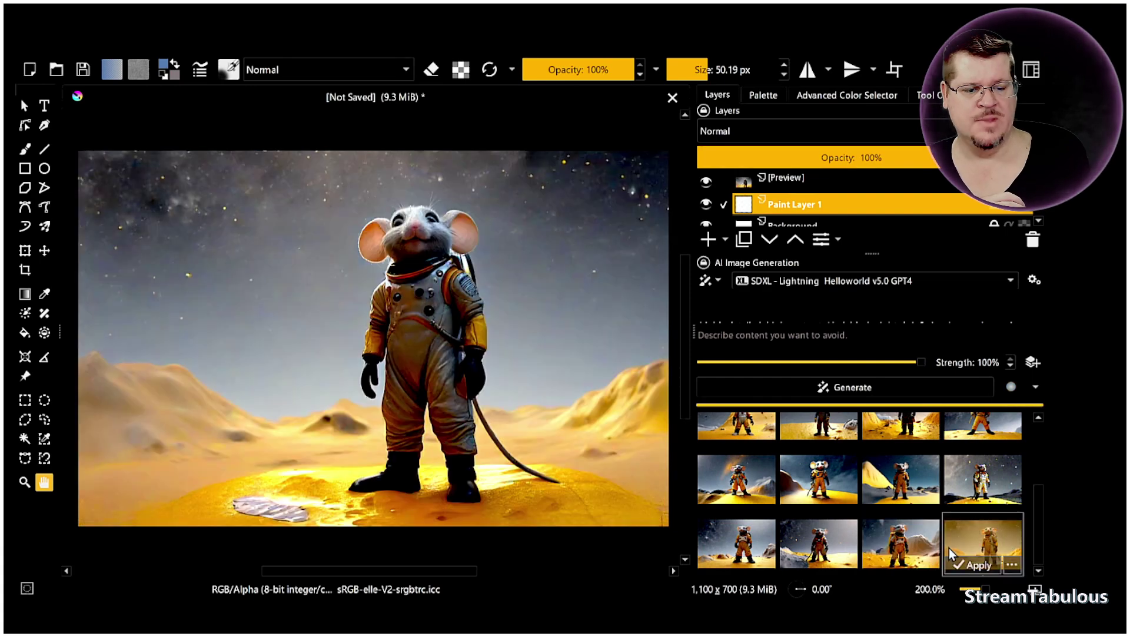
click(937, 383)
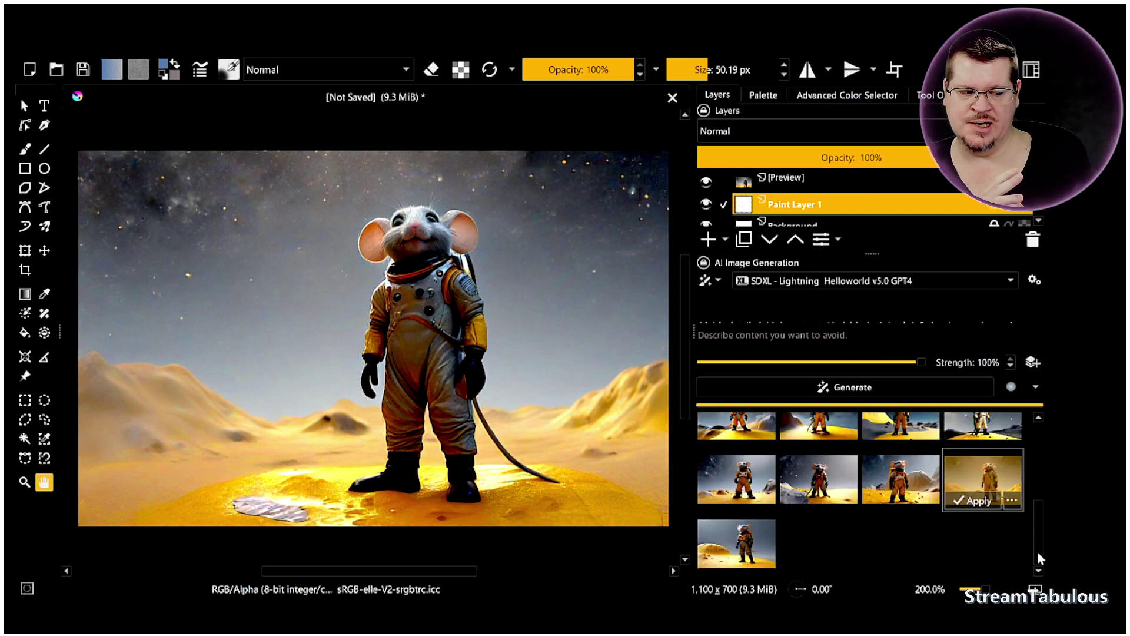
click(768, 539)
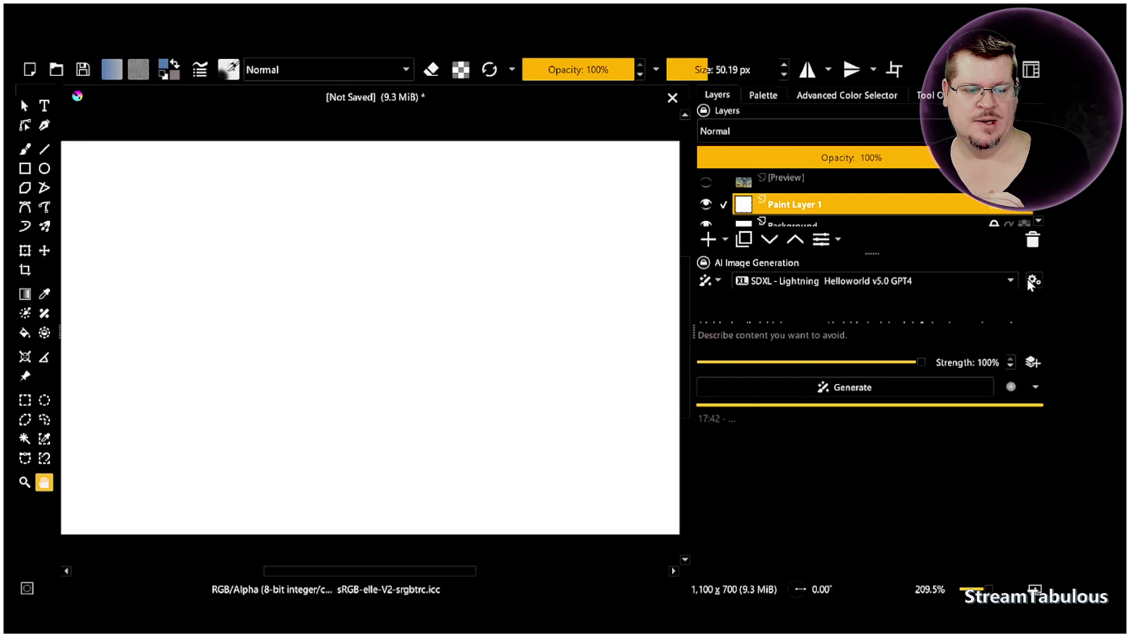
click(1032, 280)
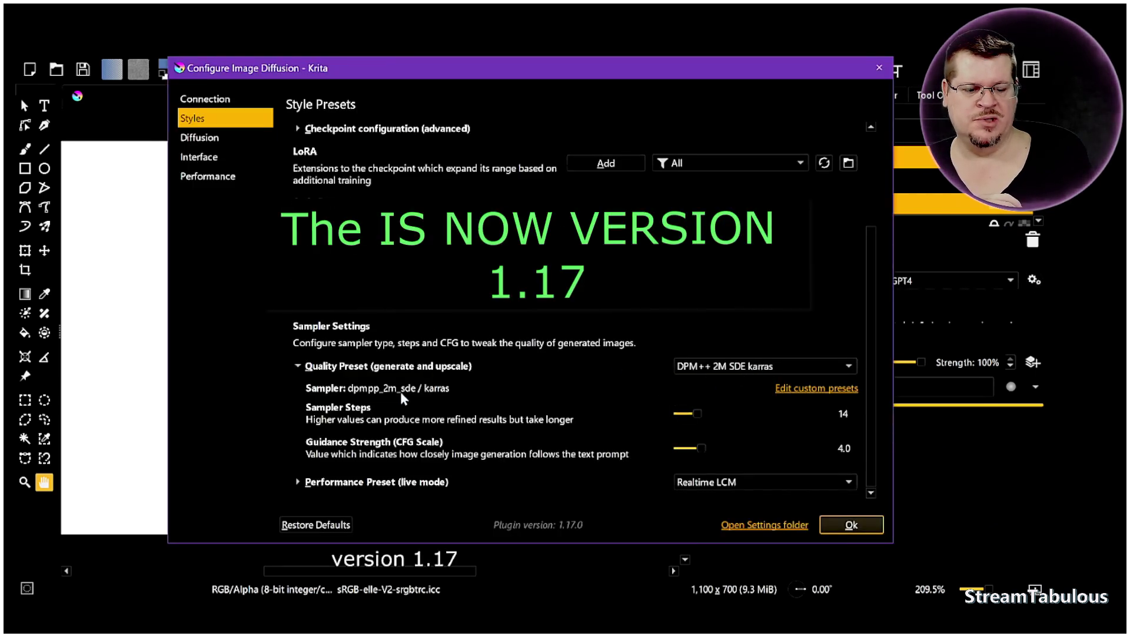
- Generate a DPM++ 2M SDE Karras render at 14 steps, CFG 4.0, preview it, reopen settings
click(851, 524)
click(913, 392)
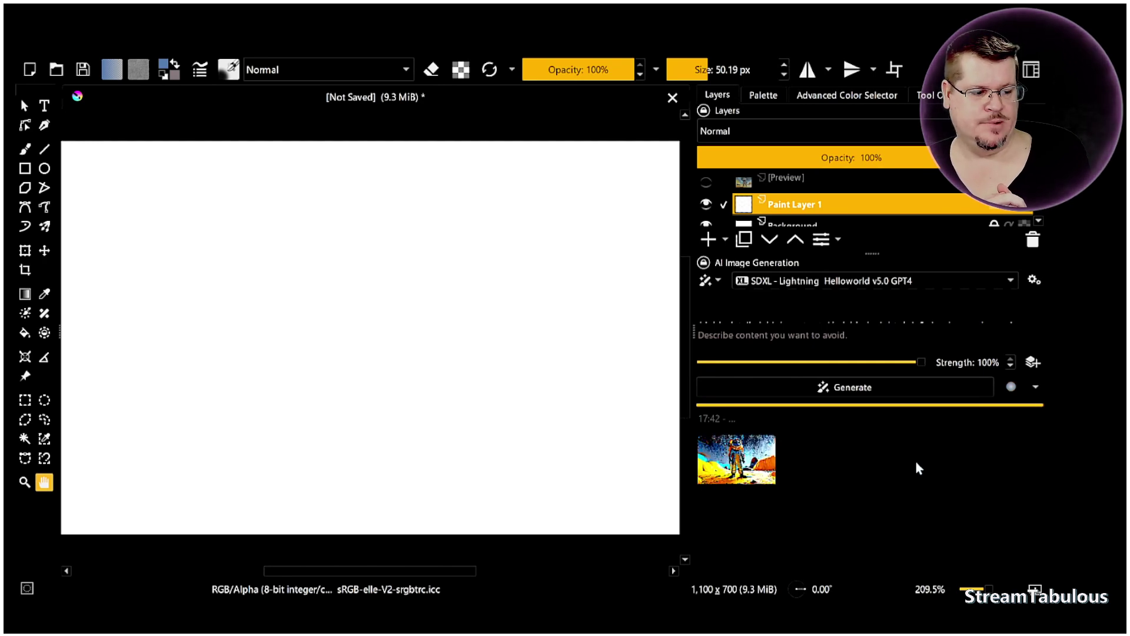
click(758, 465)
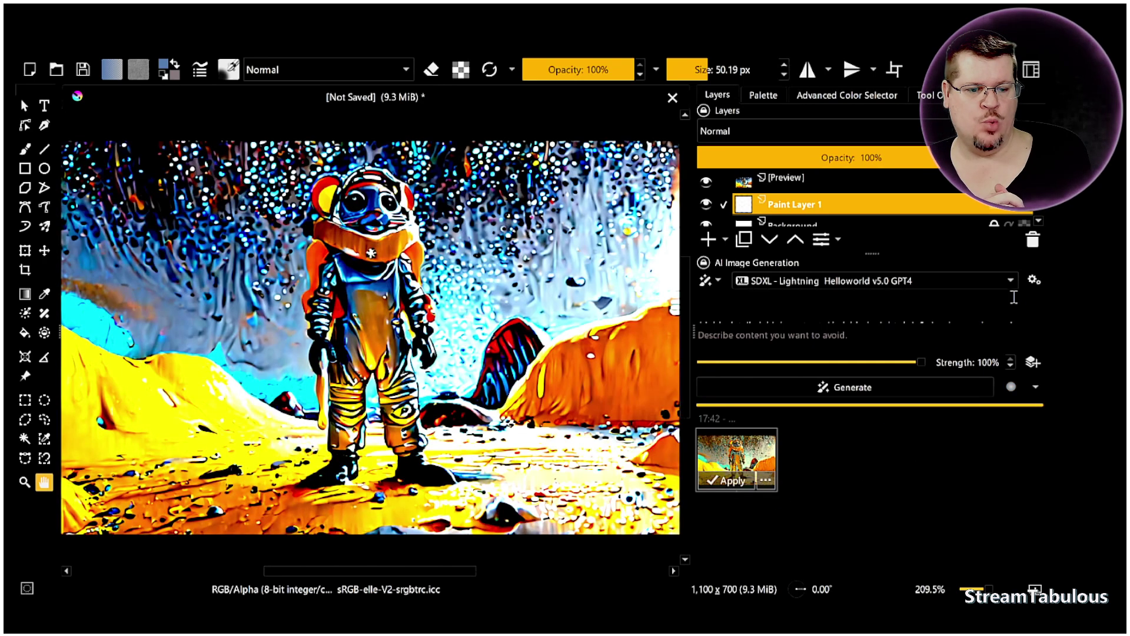
click(1036, 283)
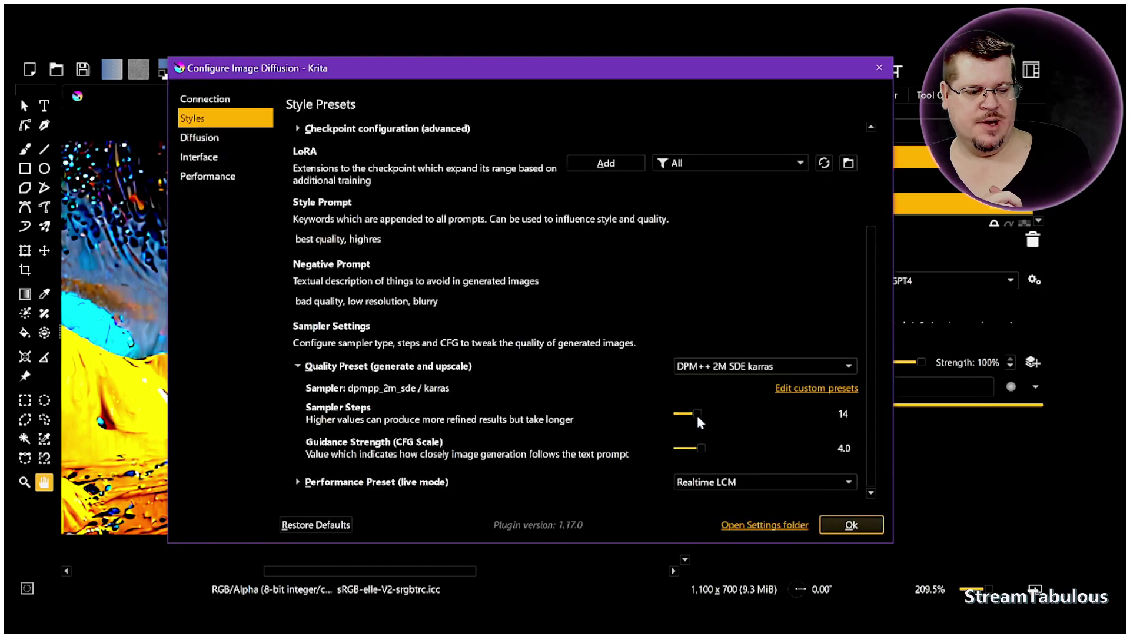
- Lower sampler steps to 10 and guidance strength to 2.0, then confirm the settings
drag(698, 413, 692, 412)
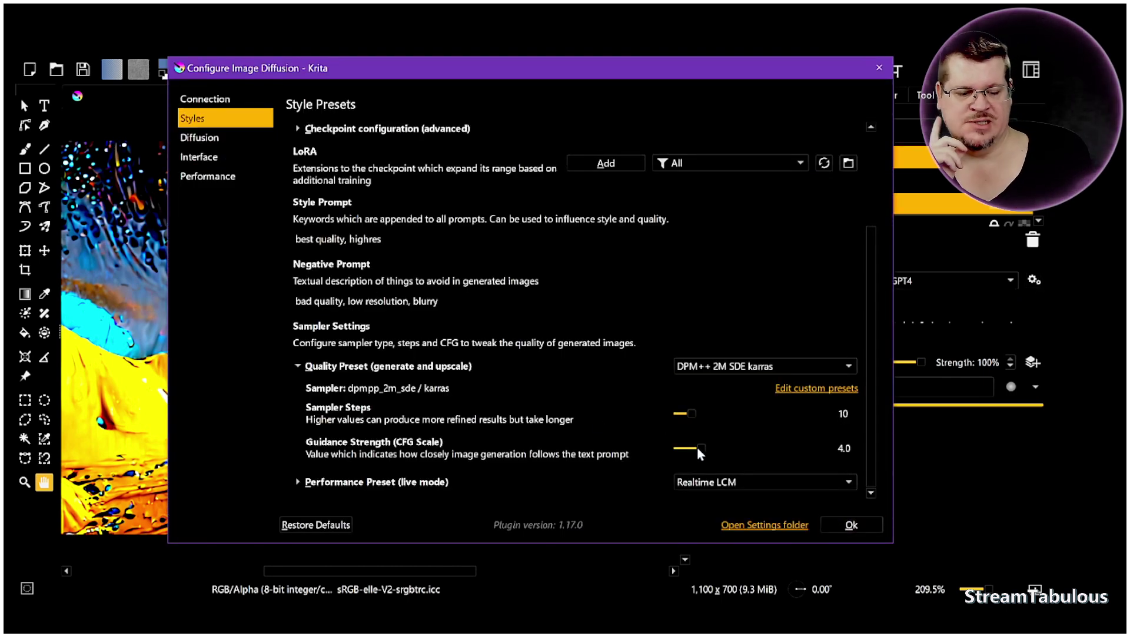
drag(701, 455, 684, 452)
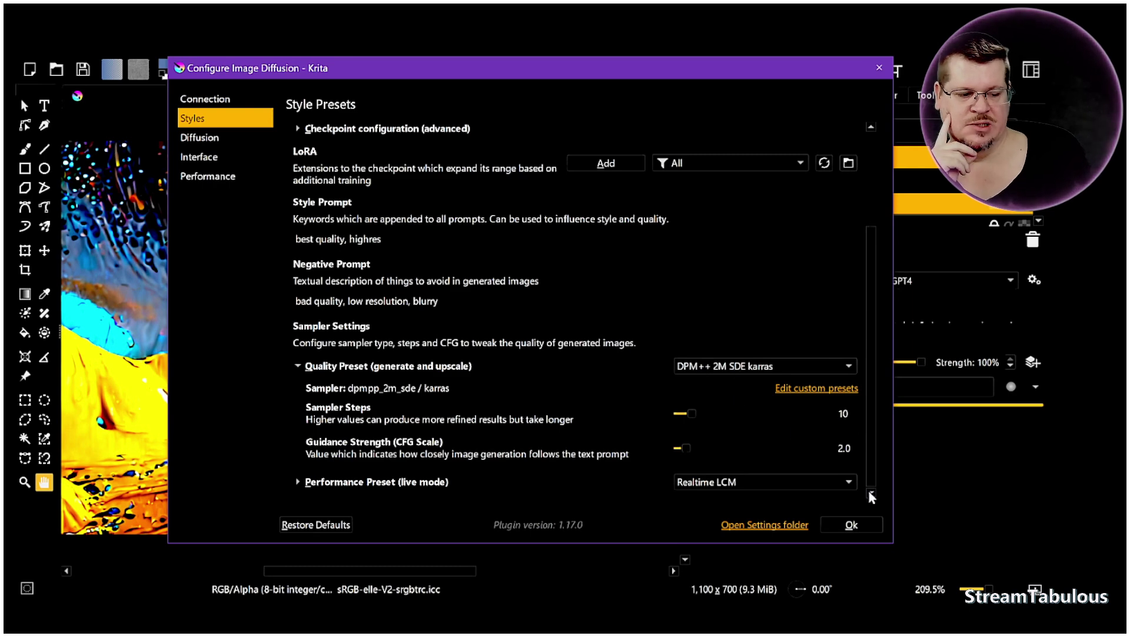
click(870, 528)
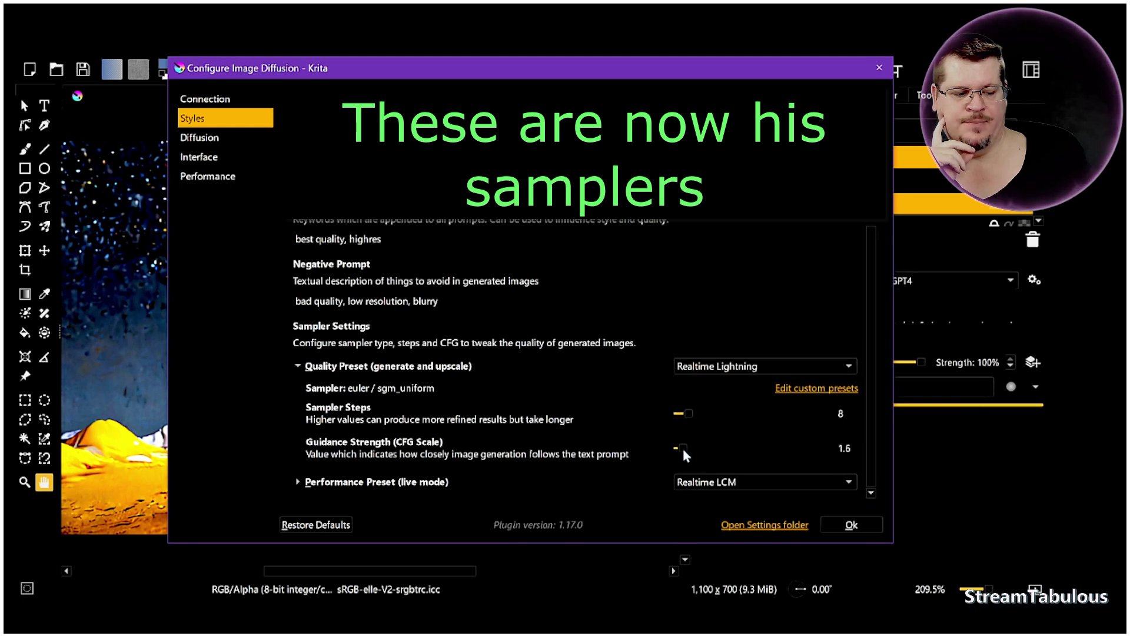
drag(683, 446, 690, 411)
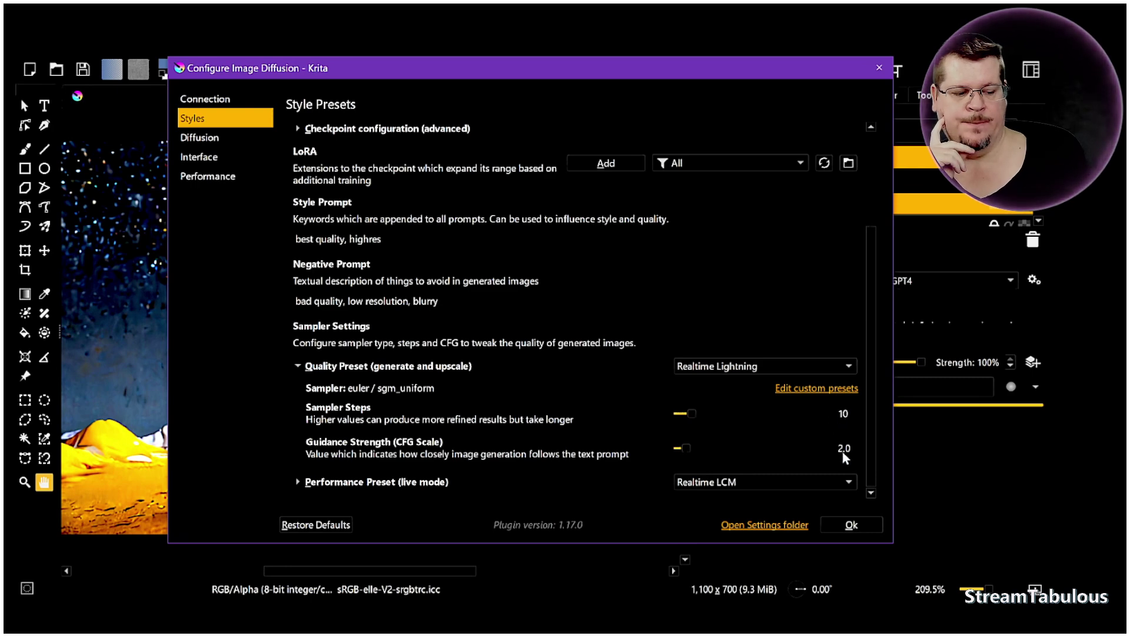
click(852, 524)
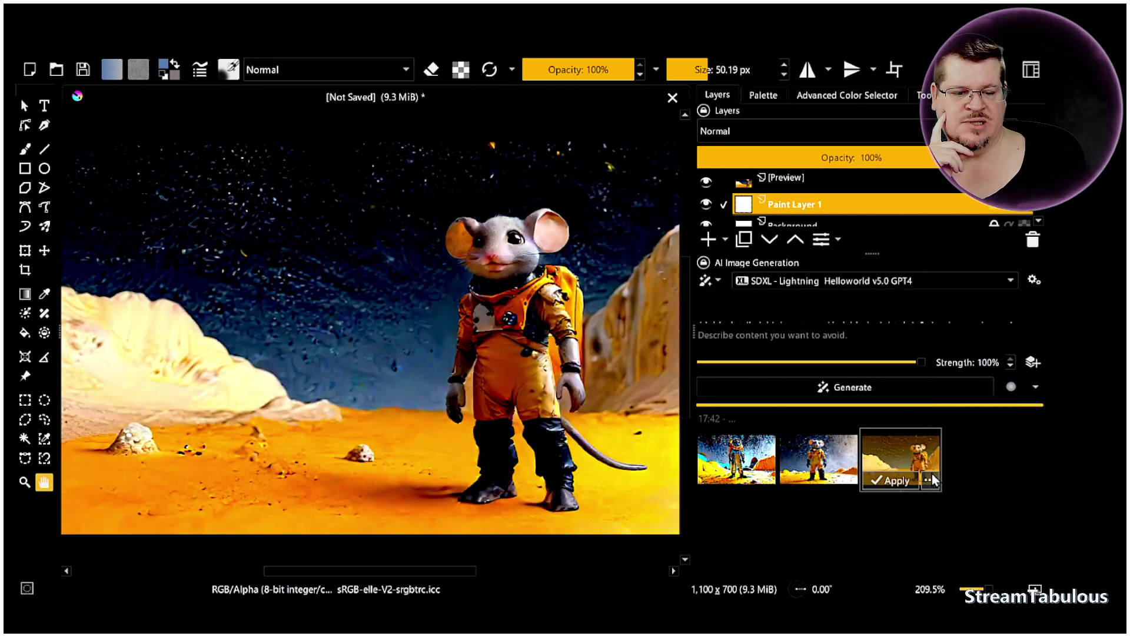
- Generate a new astronaut mouse render and inspect it closely, including the mouse's face
click(901, 389)
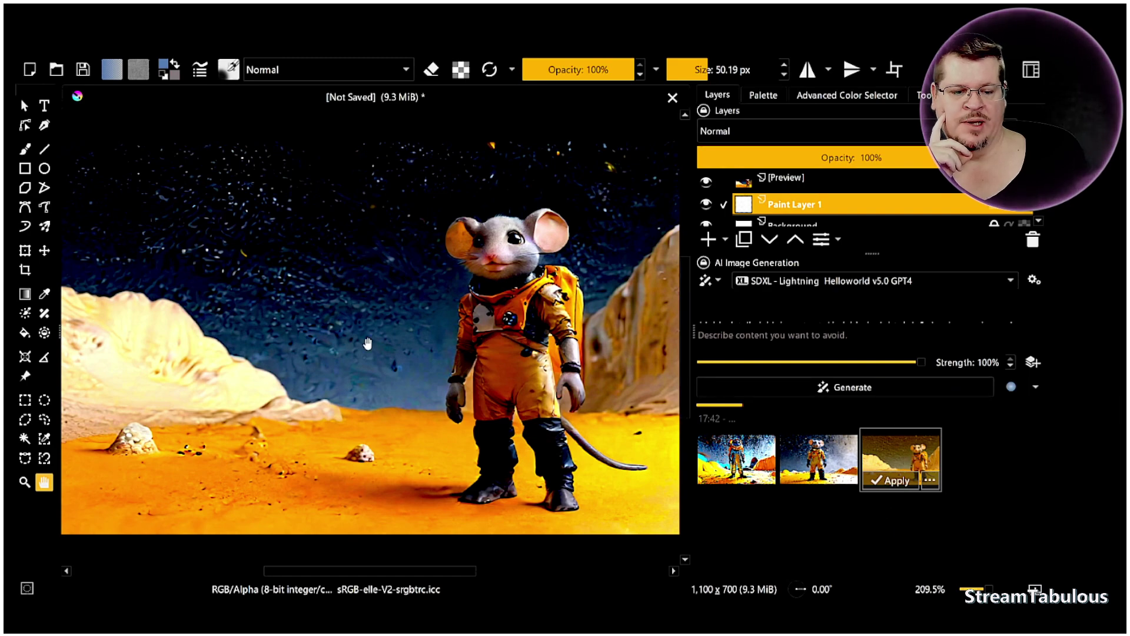
scroll(500, 253, up, 4)
drag(345, 288, 523, 380)
scroll(426, 392, down, 4)
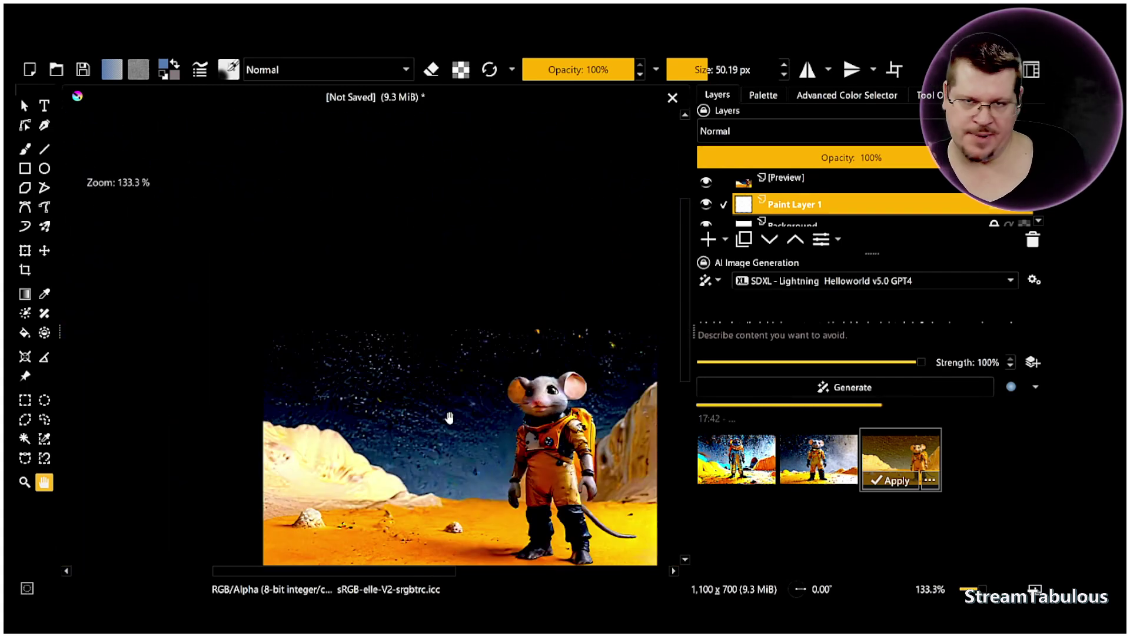
drag(401, 406, 377, 430)
scroll(374, 428, up, 1)
scroll(373, 428, up, 4)
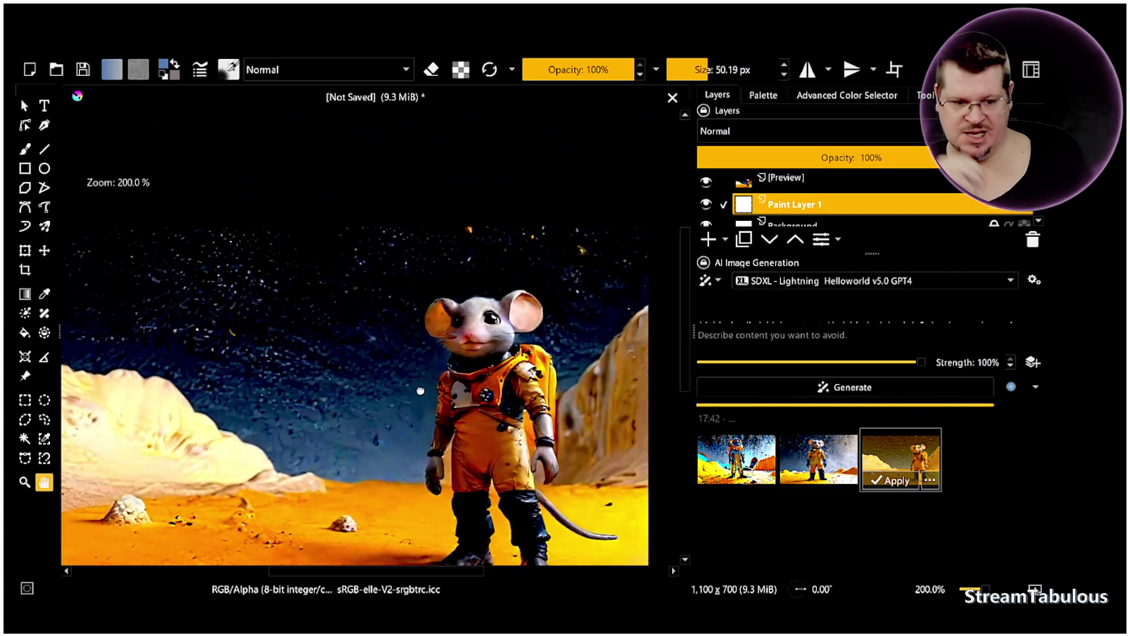
drag(396, 278, 22, 269)
scroll(433, 408, down, 5)
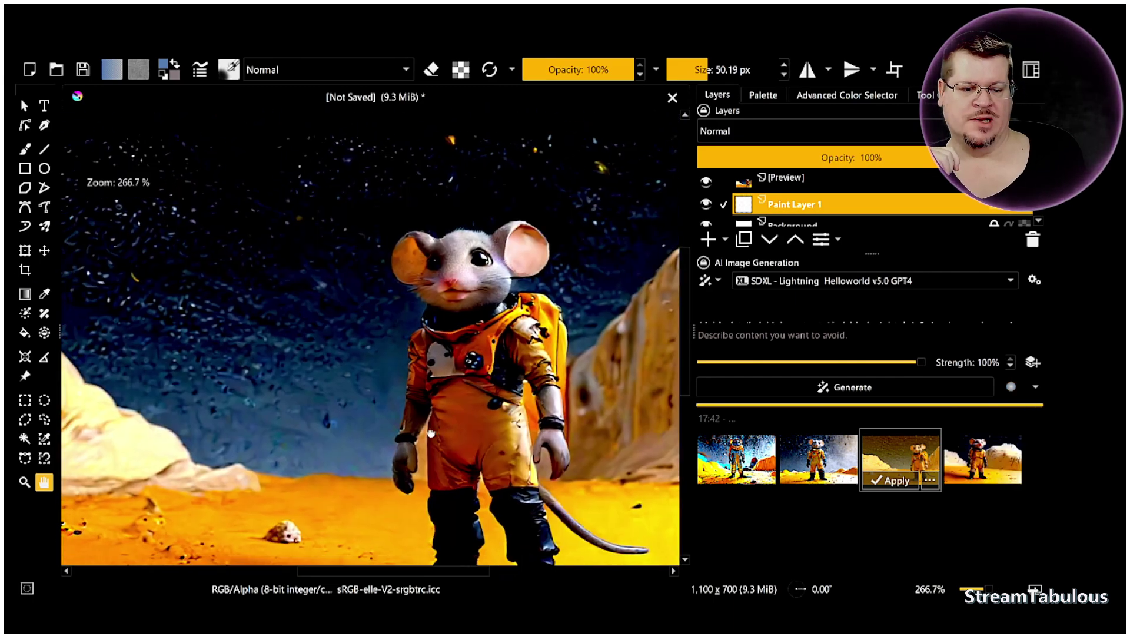
- Preview the fourth generated image with the whole scene in view, then open diffusion settings
click(993, 461)
scroll(188, 246, down, 1)
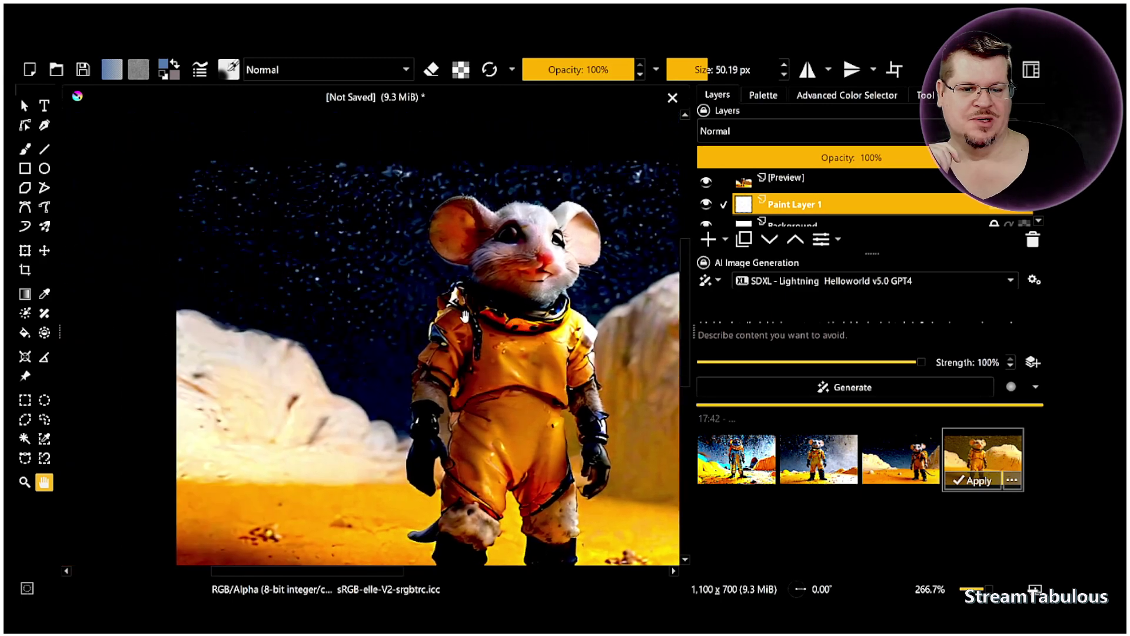
drag(496, 501, 337, 471)
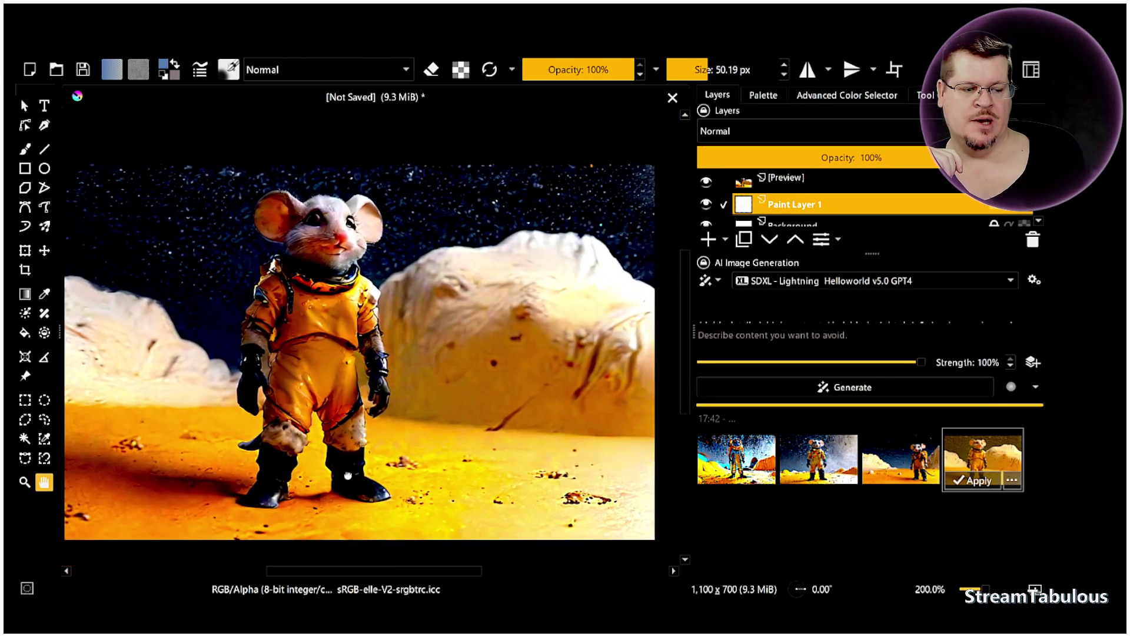
click(1034, 280)
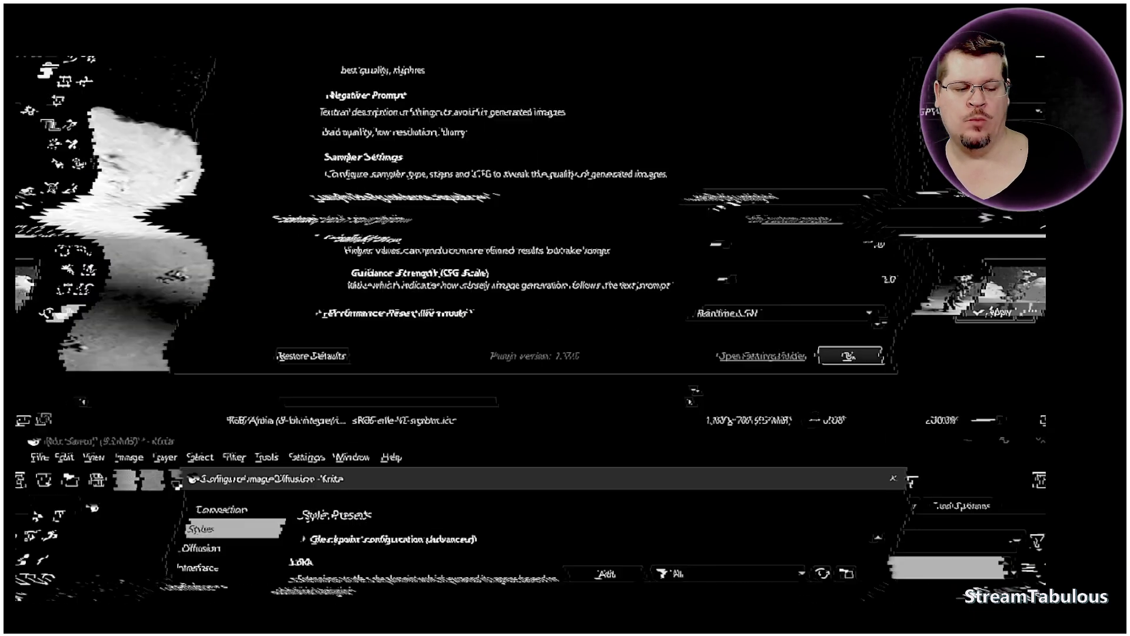
- Raise the Turbo/Lightning Merge sampler steps to 10 and confirm the diffusion settings
drag(685, 414, 692, 415)
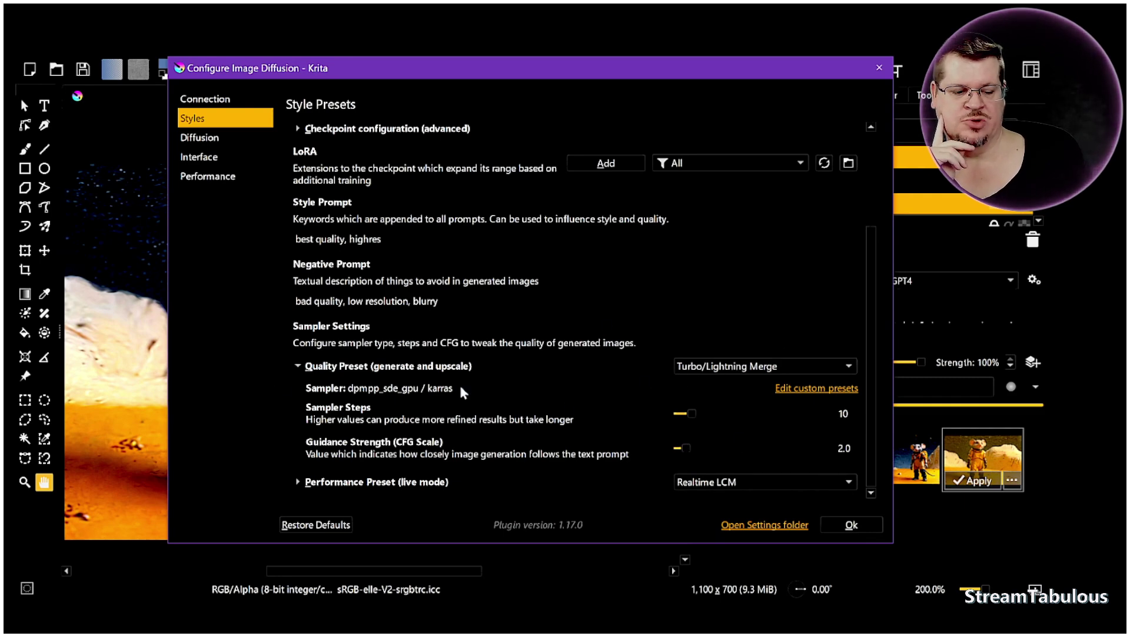
click(855, 528)
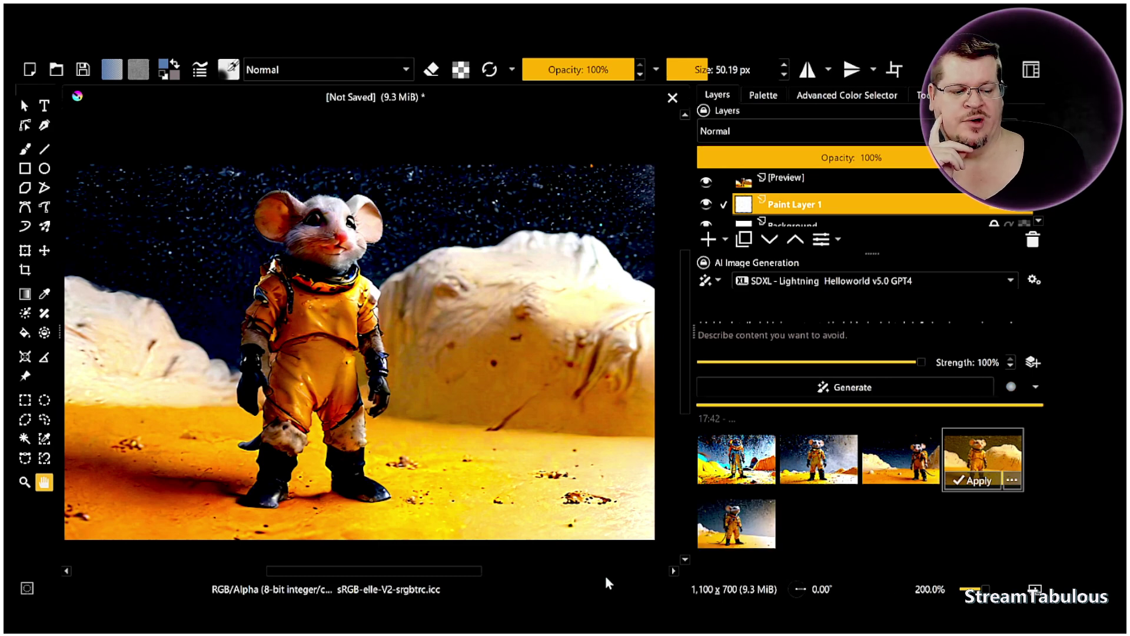
- Show the newest grey-faced mouse render on the canvas, frame it, and reopen diffusion settings
click(749, 521)
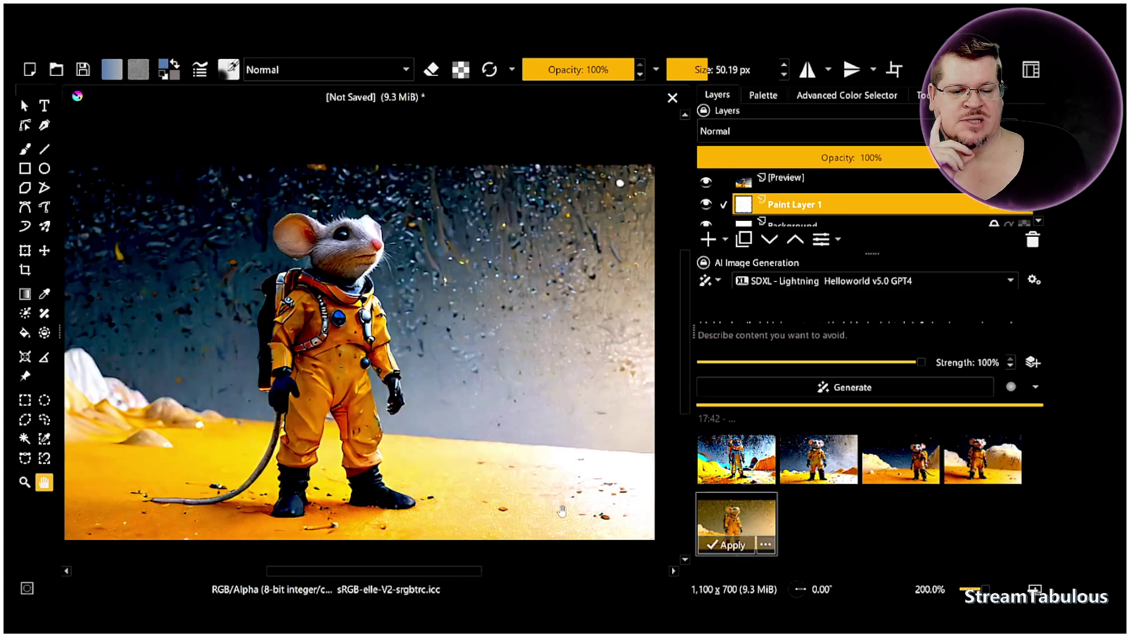
drag(304, 303, 268, 320)
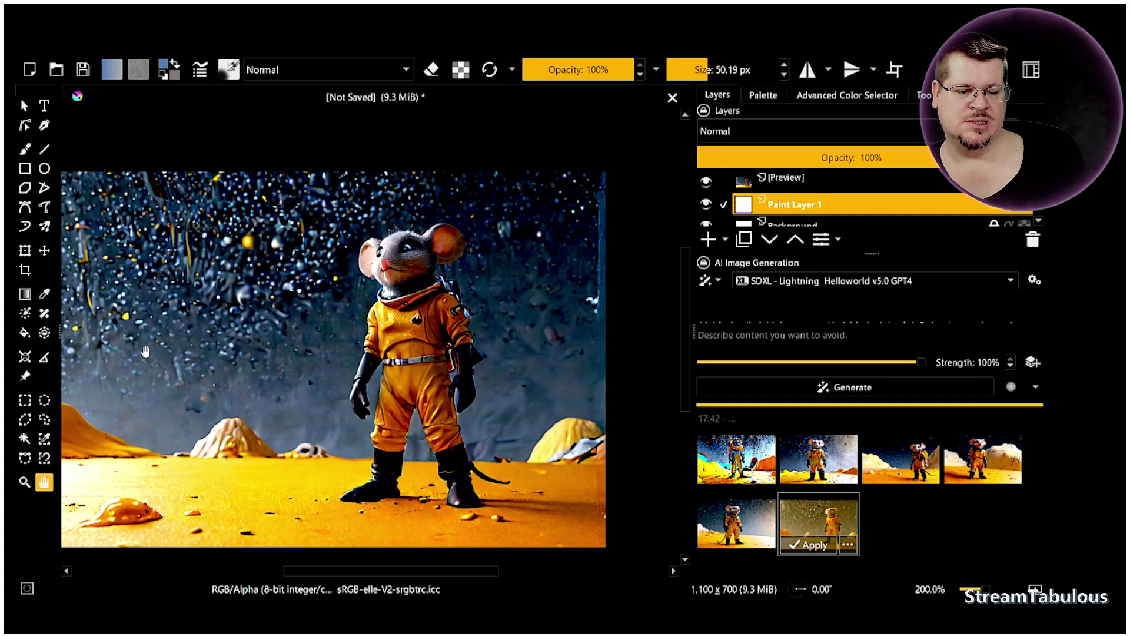
drag(155, 353, 199, 365)
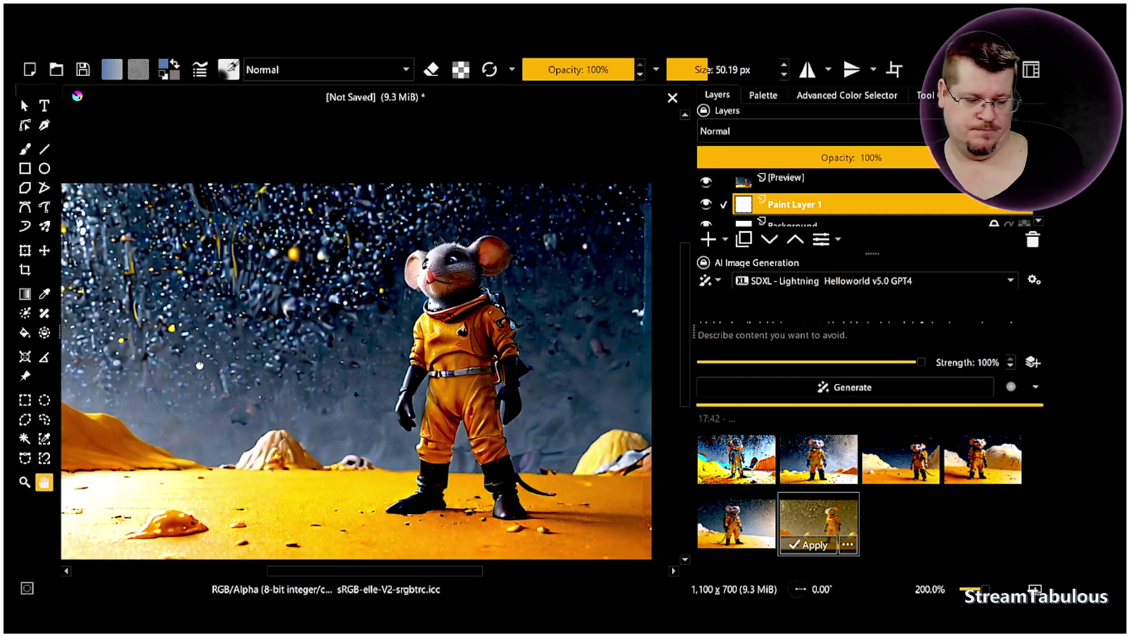
click(1034, 279)
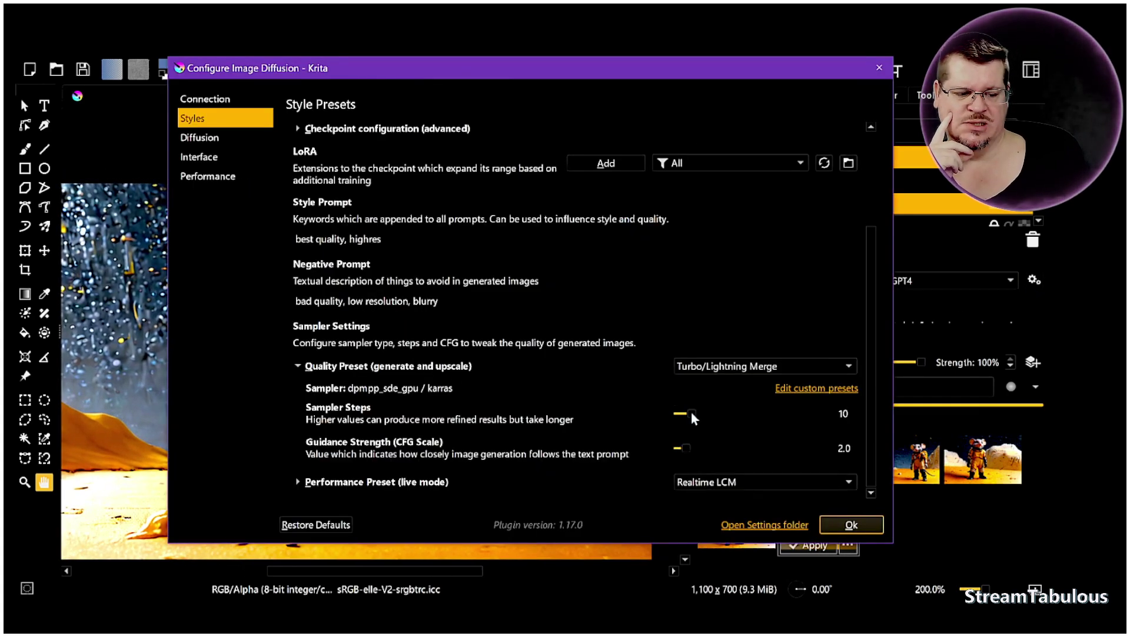
- Render the mouse at 6 sampler steps and preview the seventh result
drag(693, 414, 687, 414)
click(860, 527)
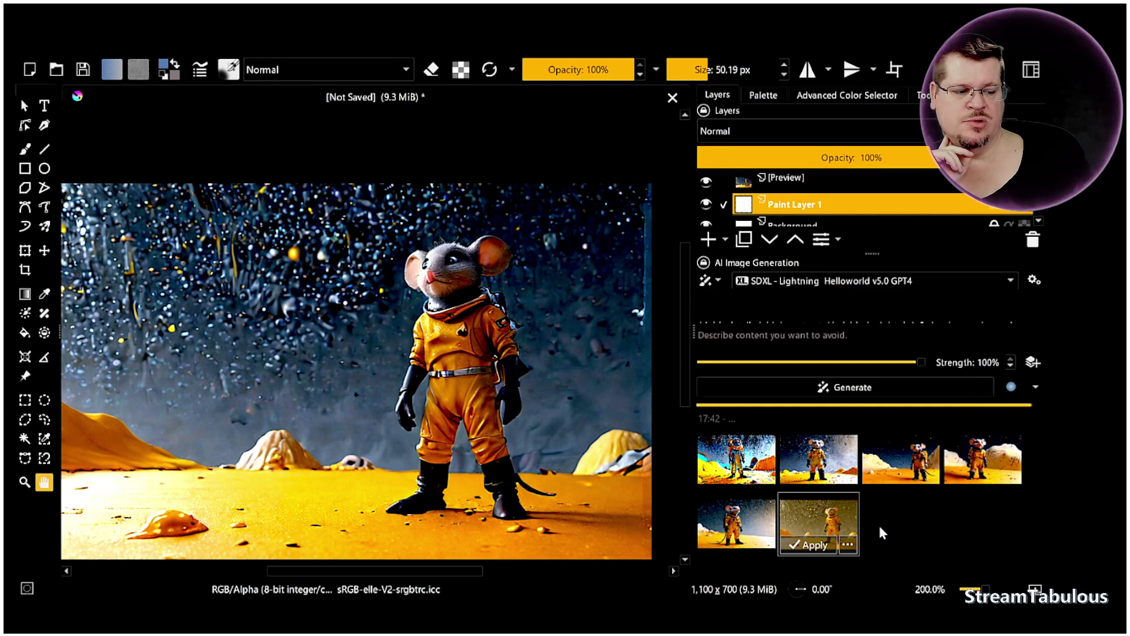
click(916, 528)
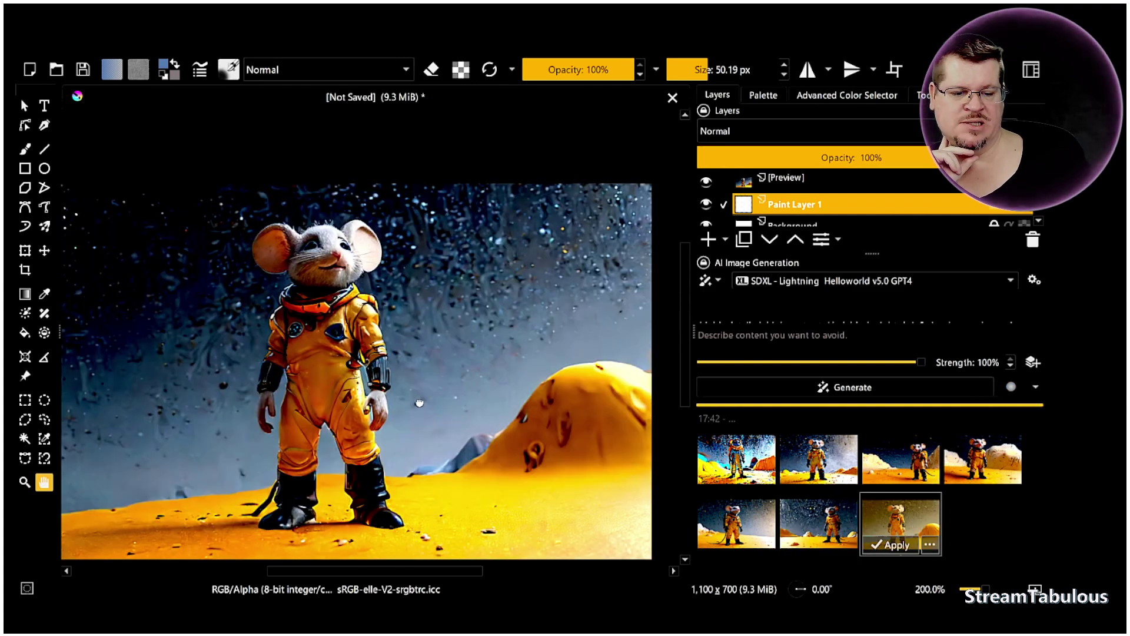
- Render at 18 sampler steps, preview the eighth result, then close the unchanged settings
click(1035, 280)
drag(678, 417, 705, 417)
click(848, 529)
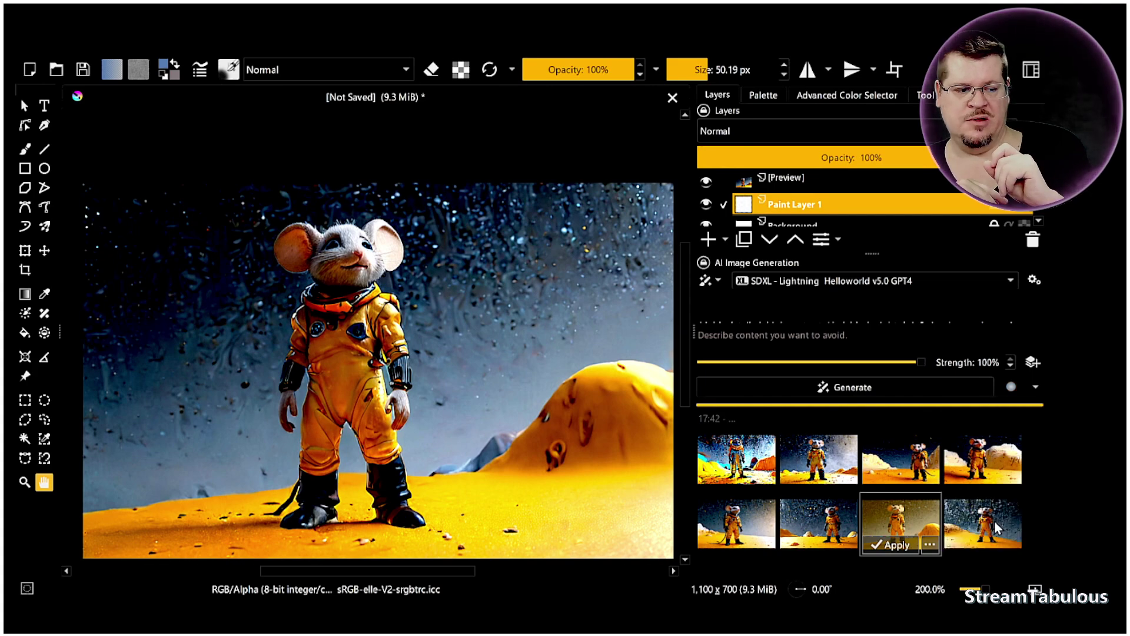
click(994, 528)
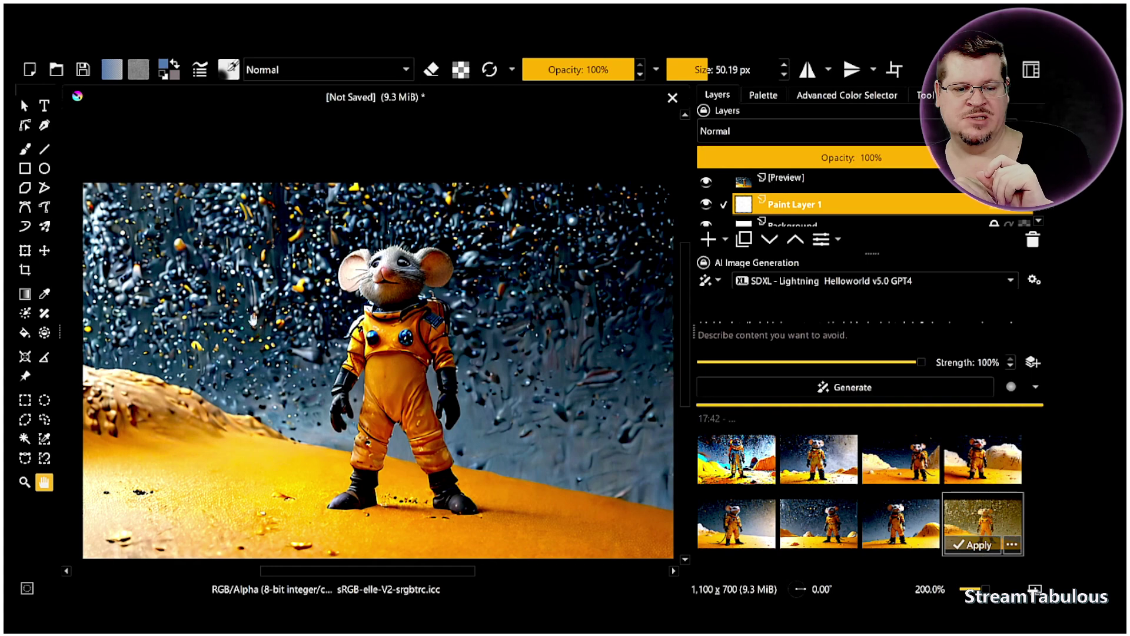
click(1034, 280)
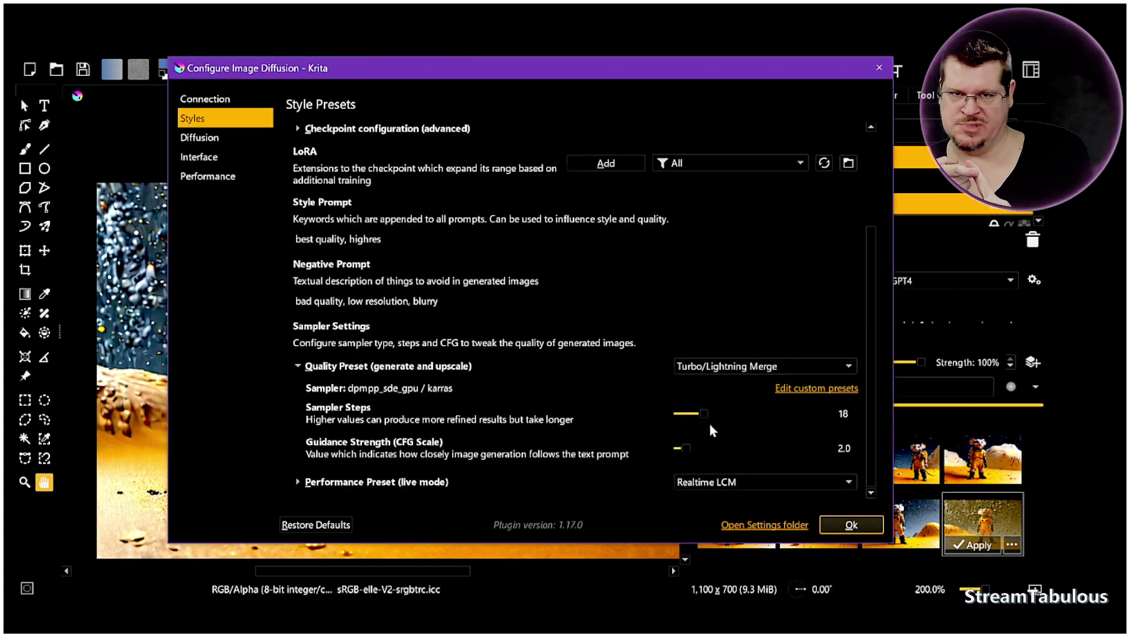
click(852, 525)
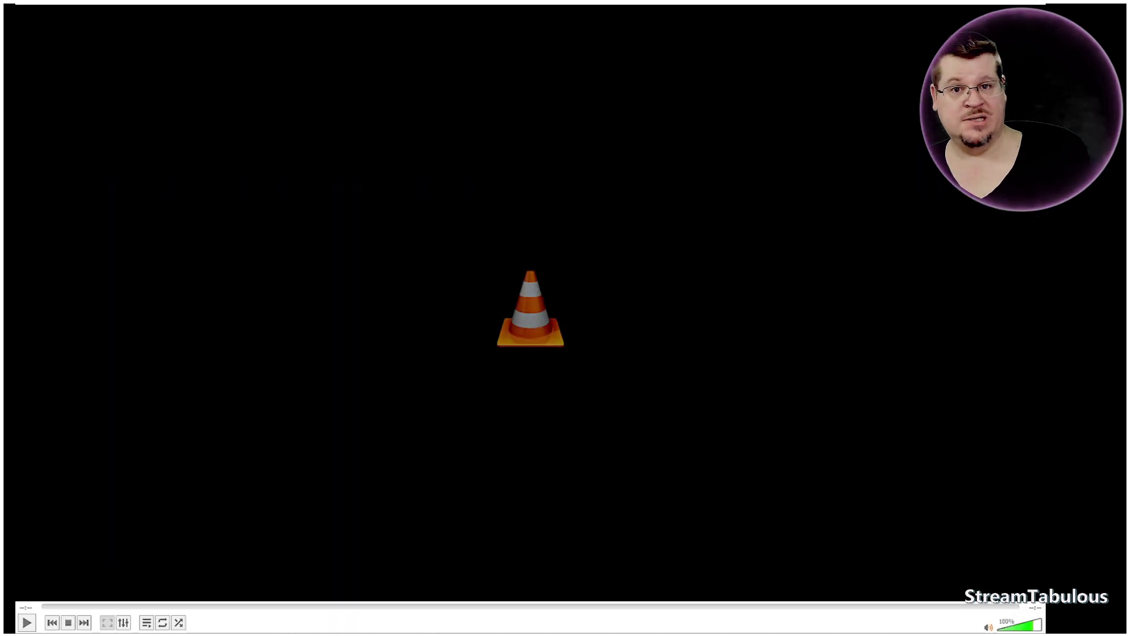